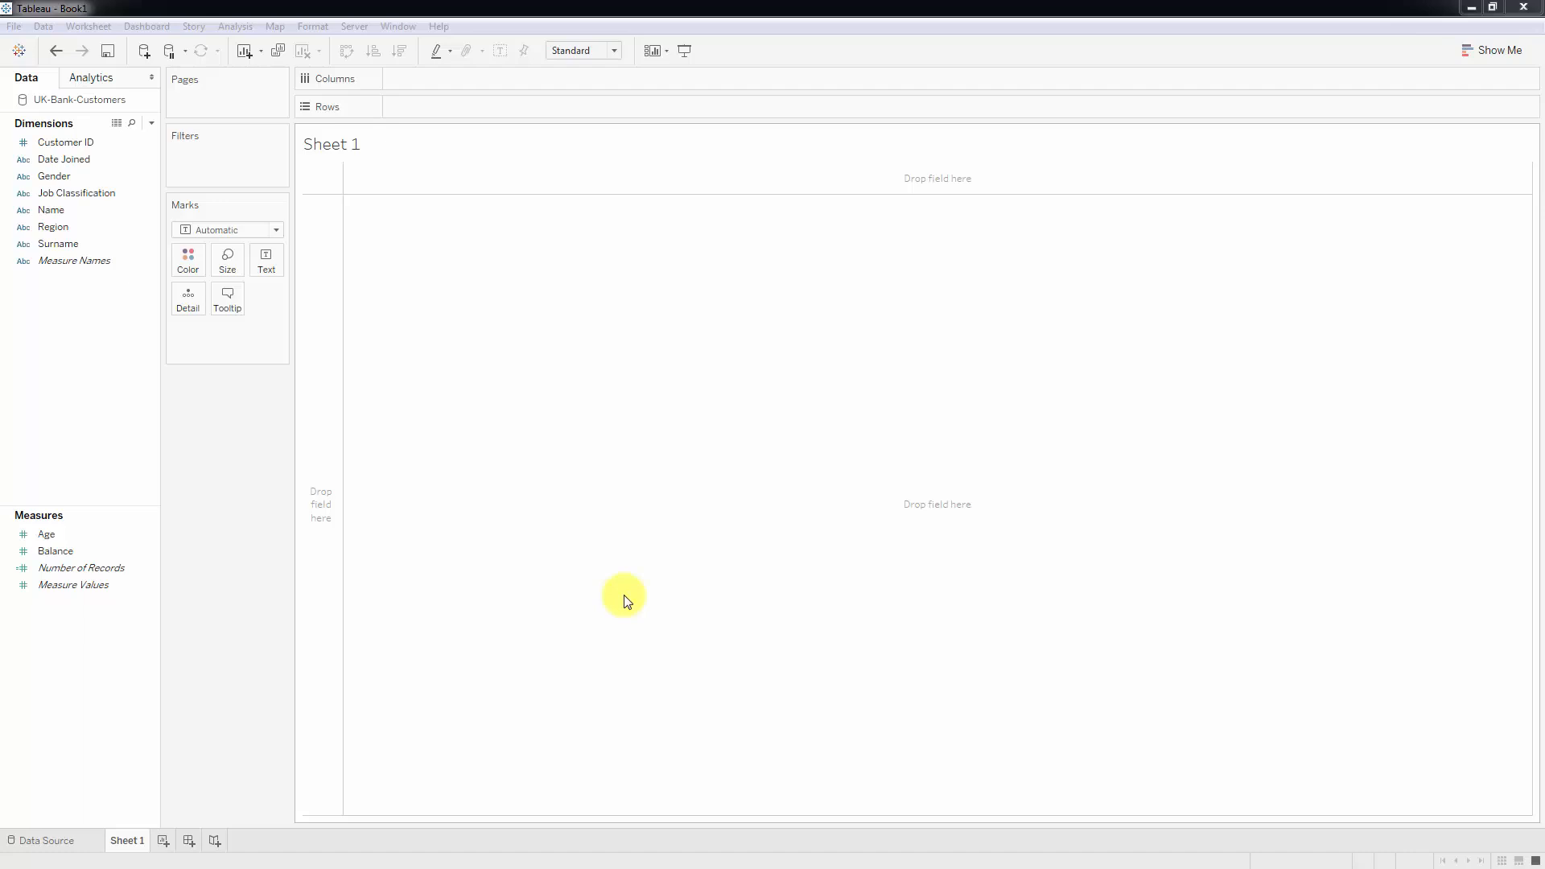
- Save the workbook as section6 in the Tableau folder, replacing the existing file
{"action": "left_click", "coordinate": [14, 26]}
{"action": "left_click", "coordinate": [44, 123]}
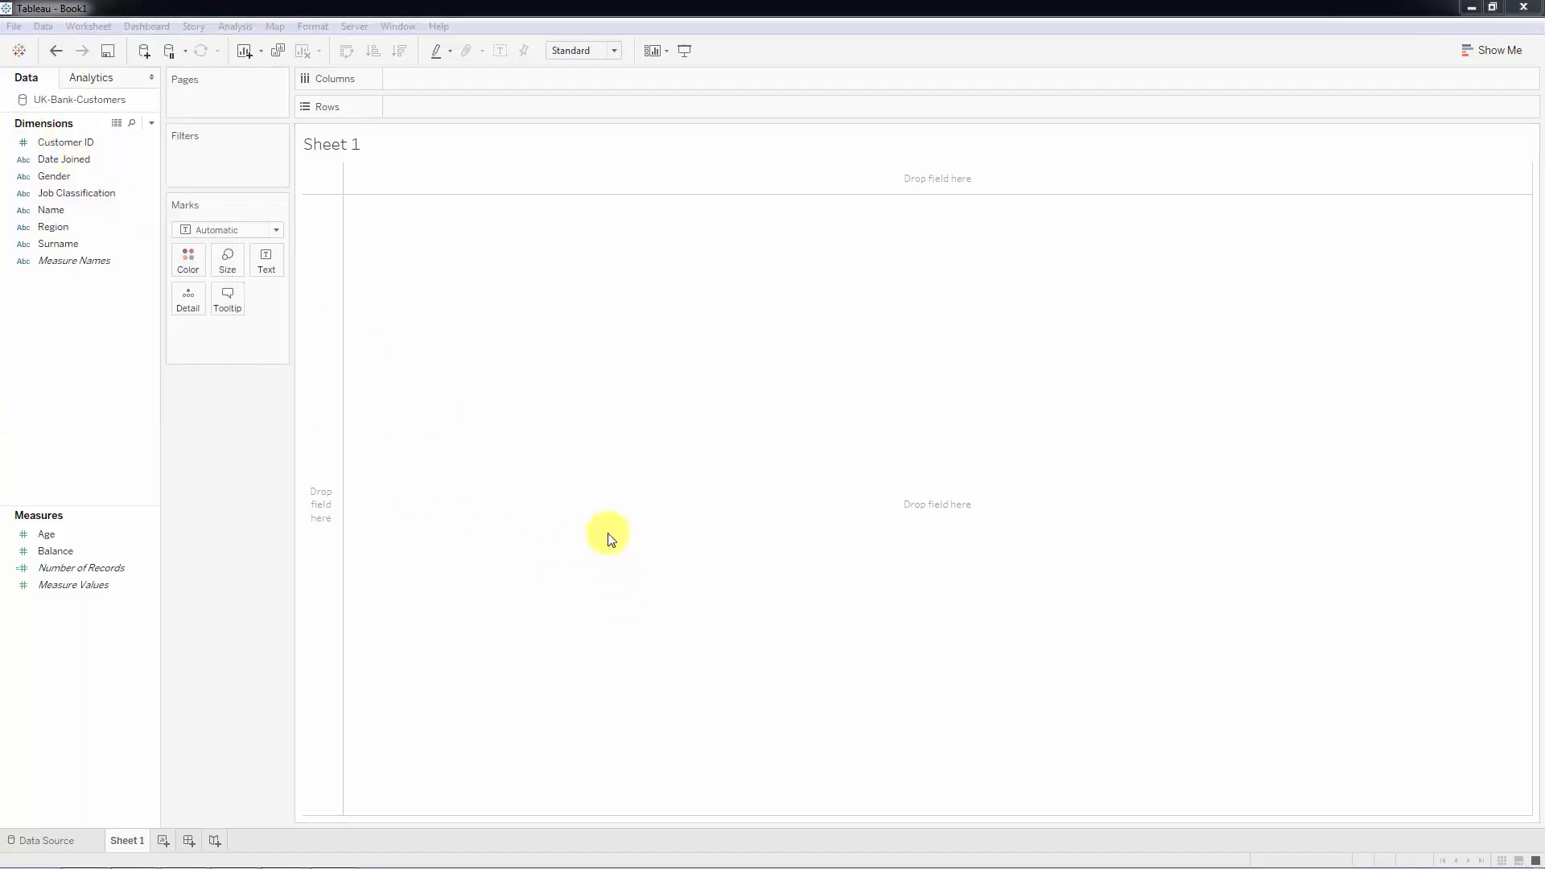
{"action": "left_click", "coordinate": [584, 446]}
{"action": "left_click", "coordinate": [877, 594]}
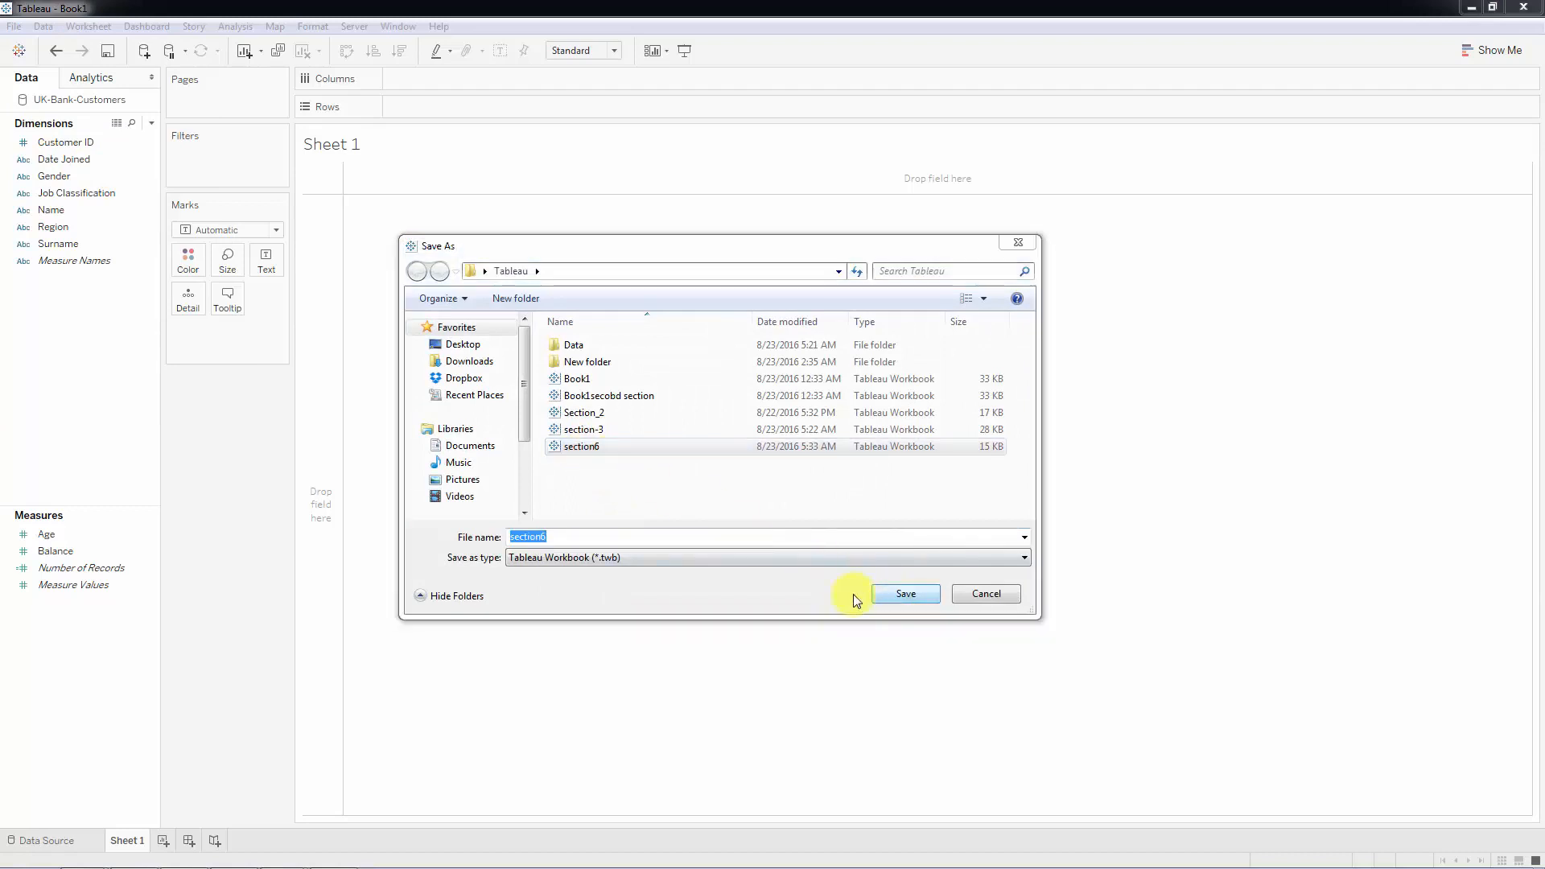
{"action": "left_click", "coordinate": [810, 444]}
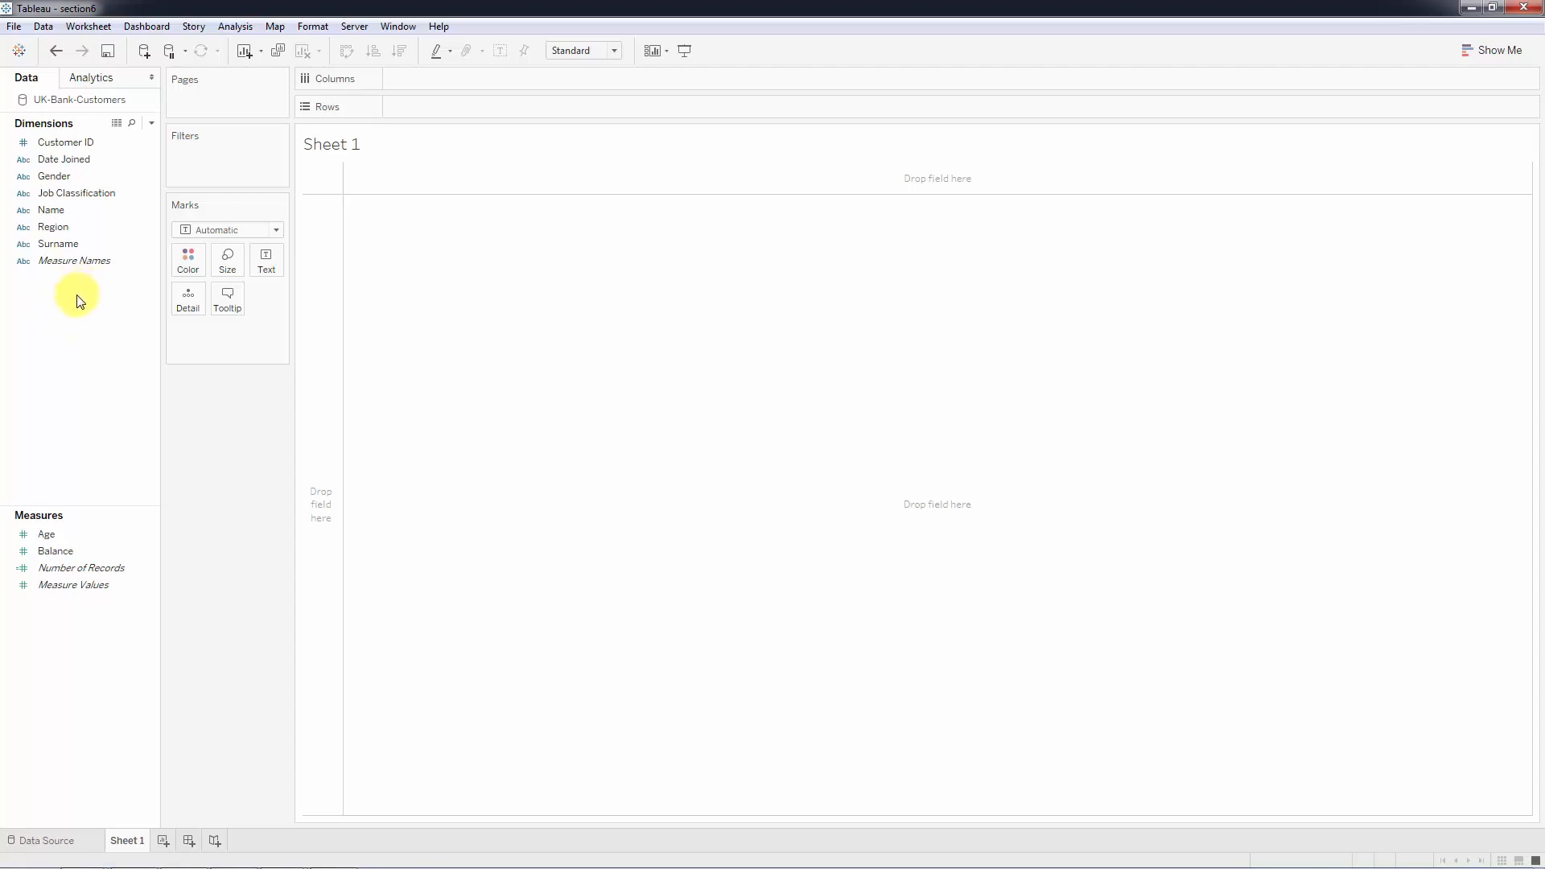
- Place the Region dimension in the empty view and remove it again from the rows
{"action": "left_click", "coordinate": [74, 227]}
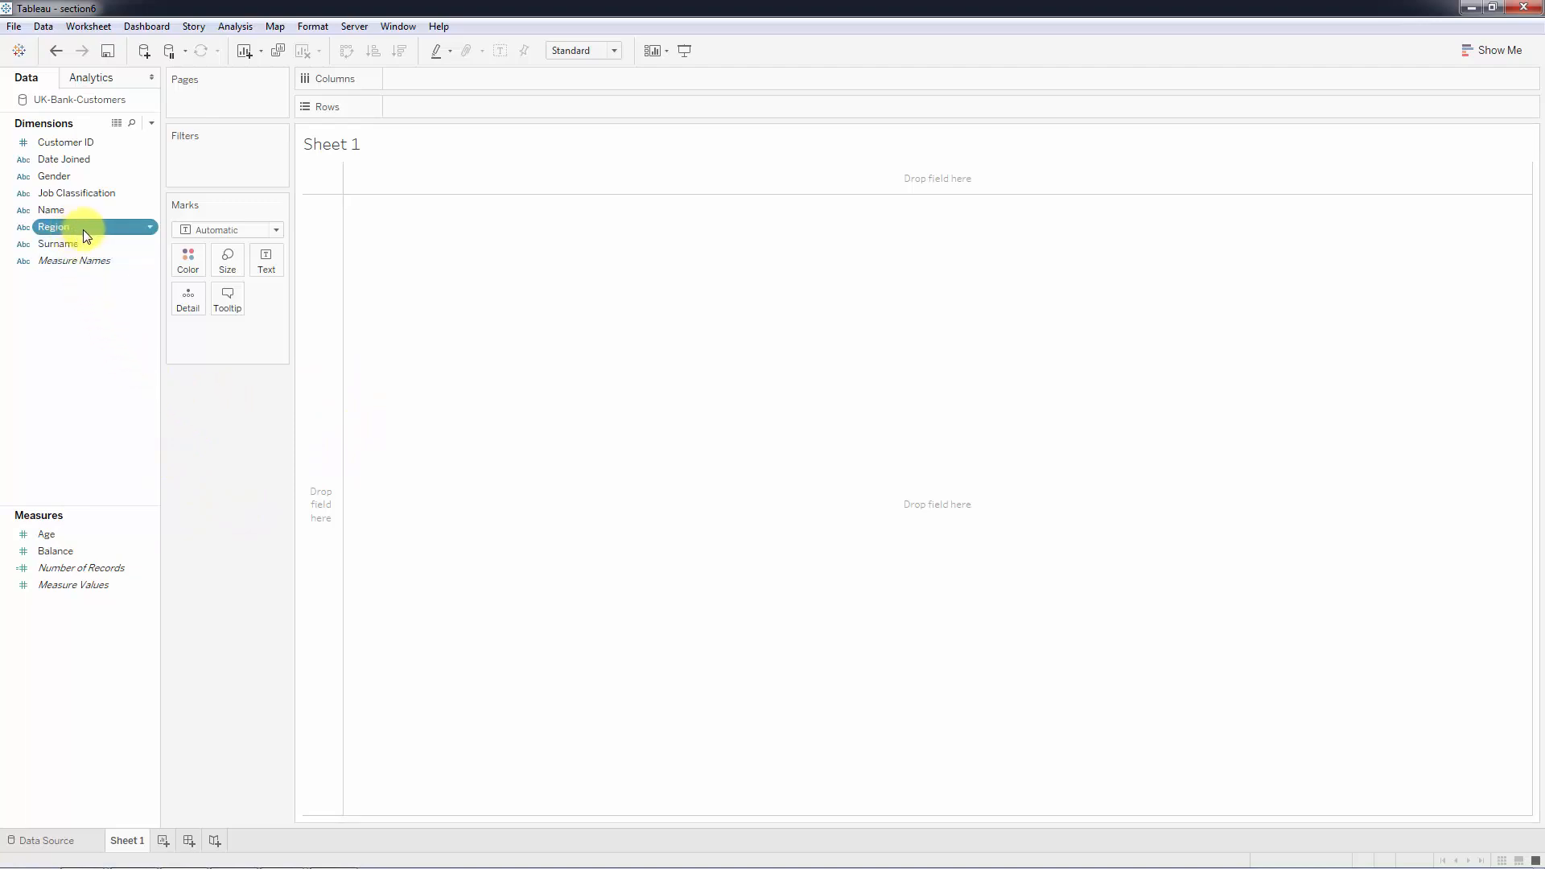
{"action": "left_click_drag", "start_coordinate": [53, 228], "coordinate": [543, 337]}
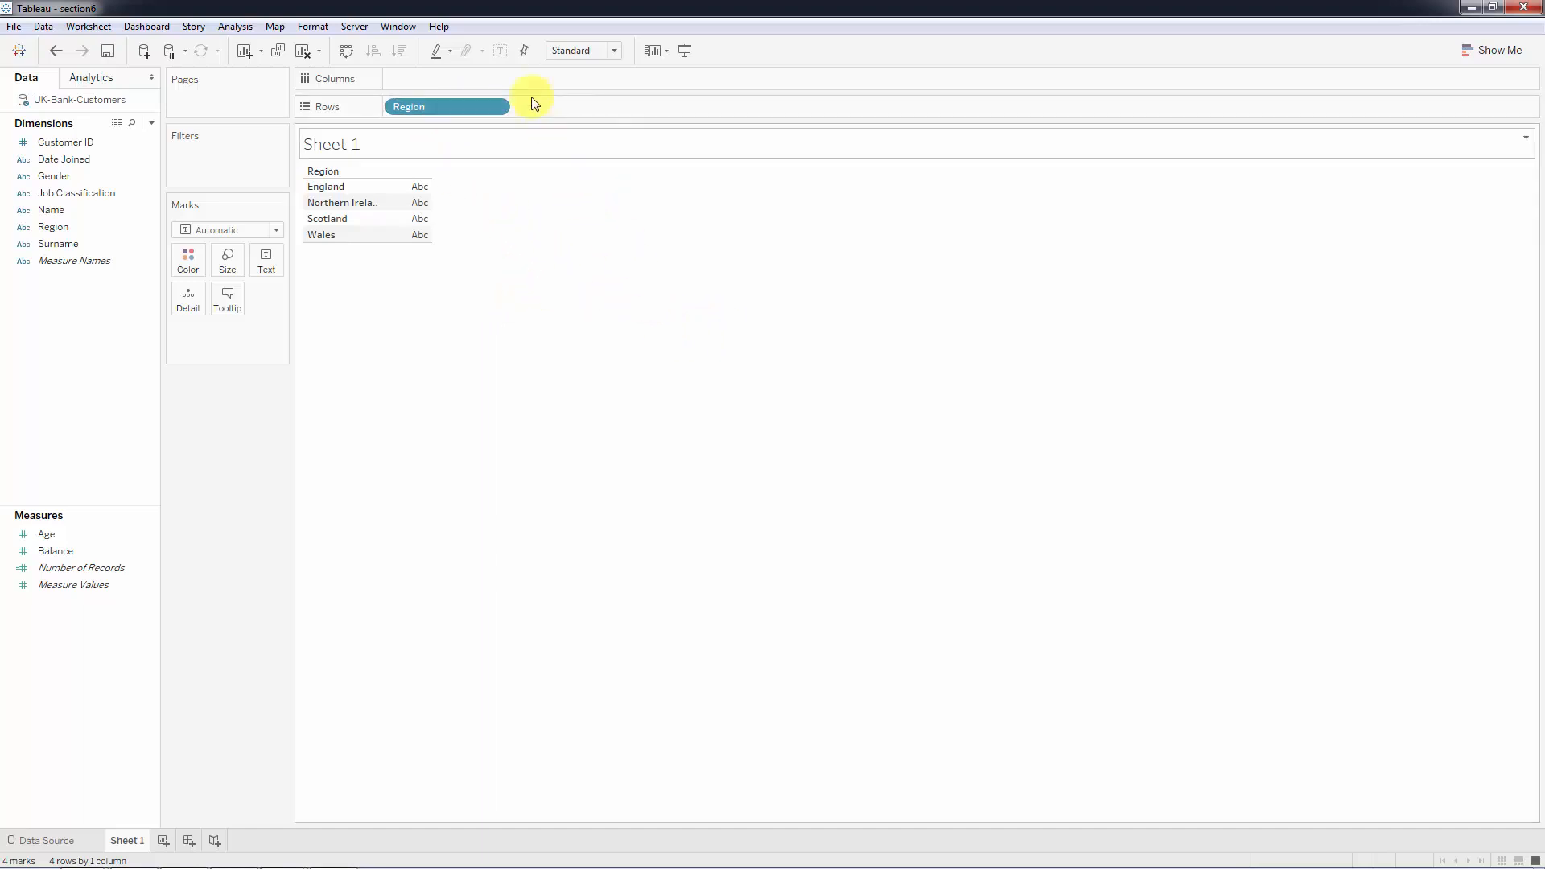
{"action": "left_click_drag", "start_coordinate": [447, 106], "coordinate": [258, 449]}
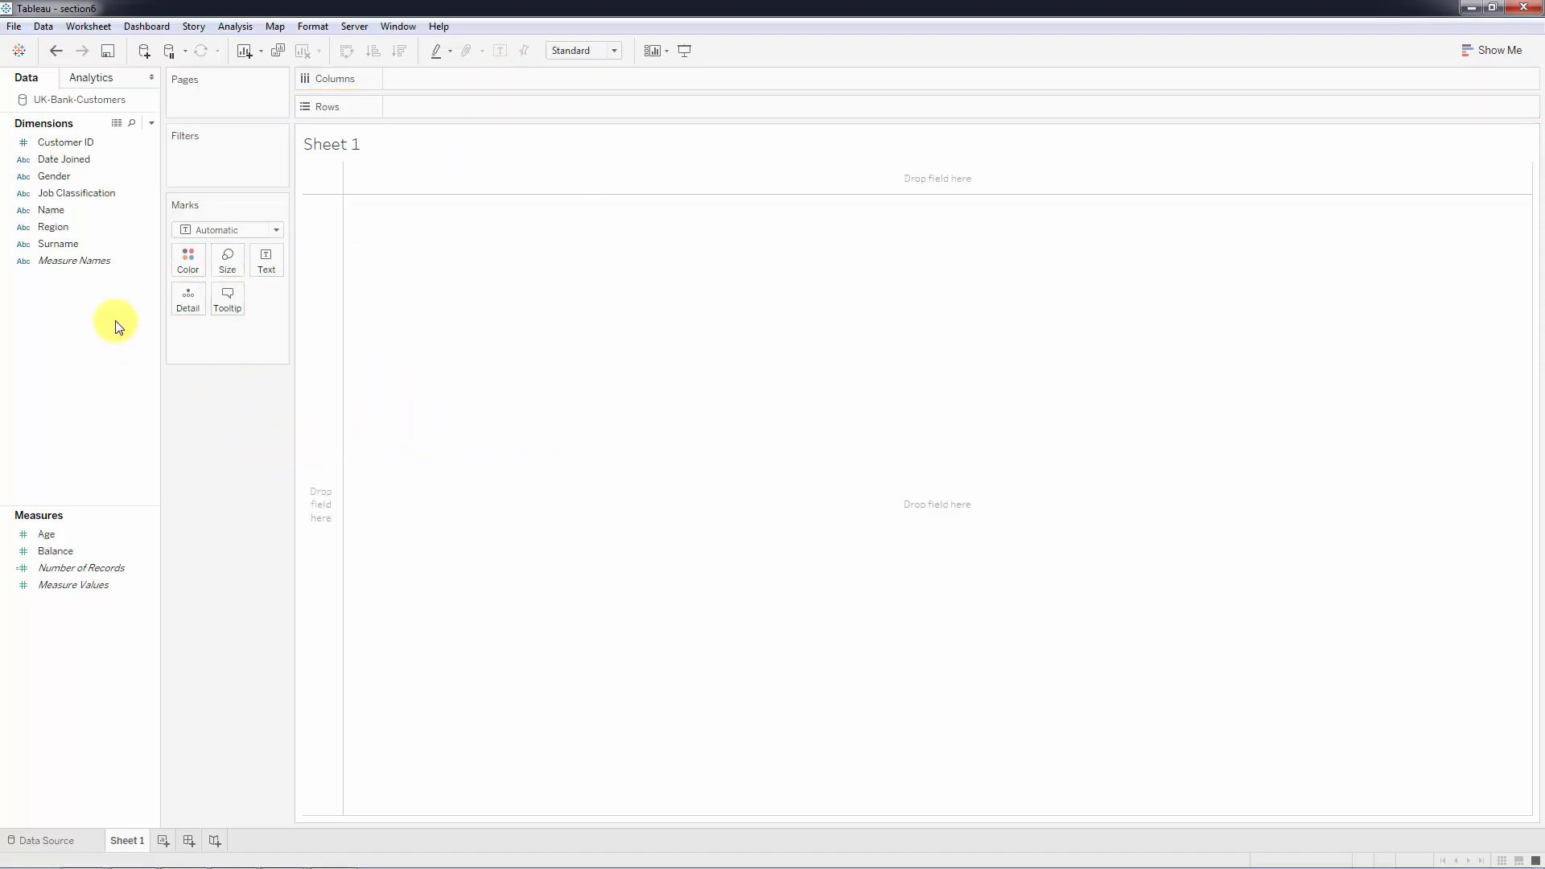
- Assign the State/Province geographic role to the Region dimension
{"action": "right_click", "coordinate": [56, 228]}
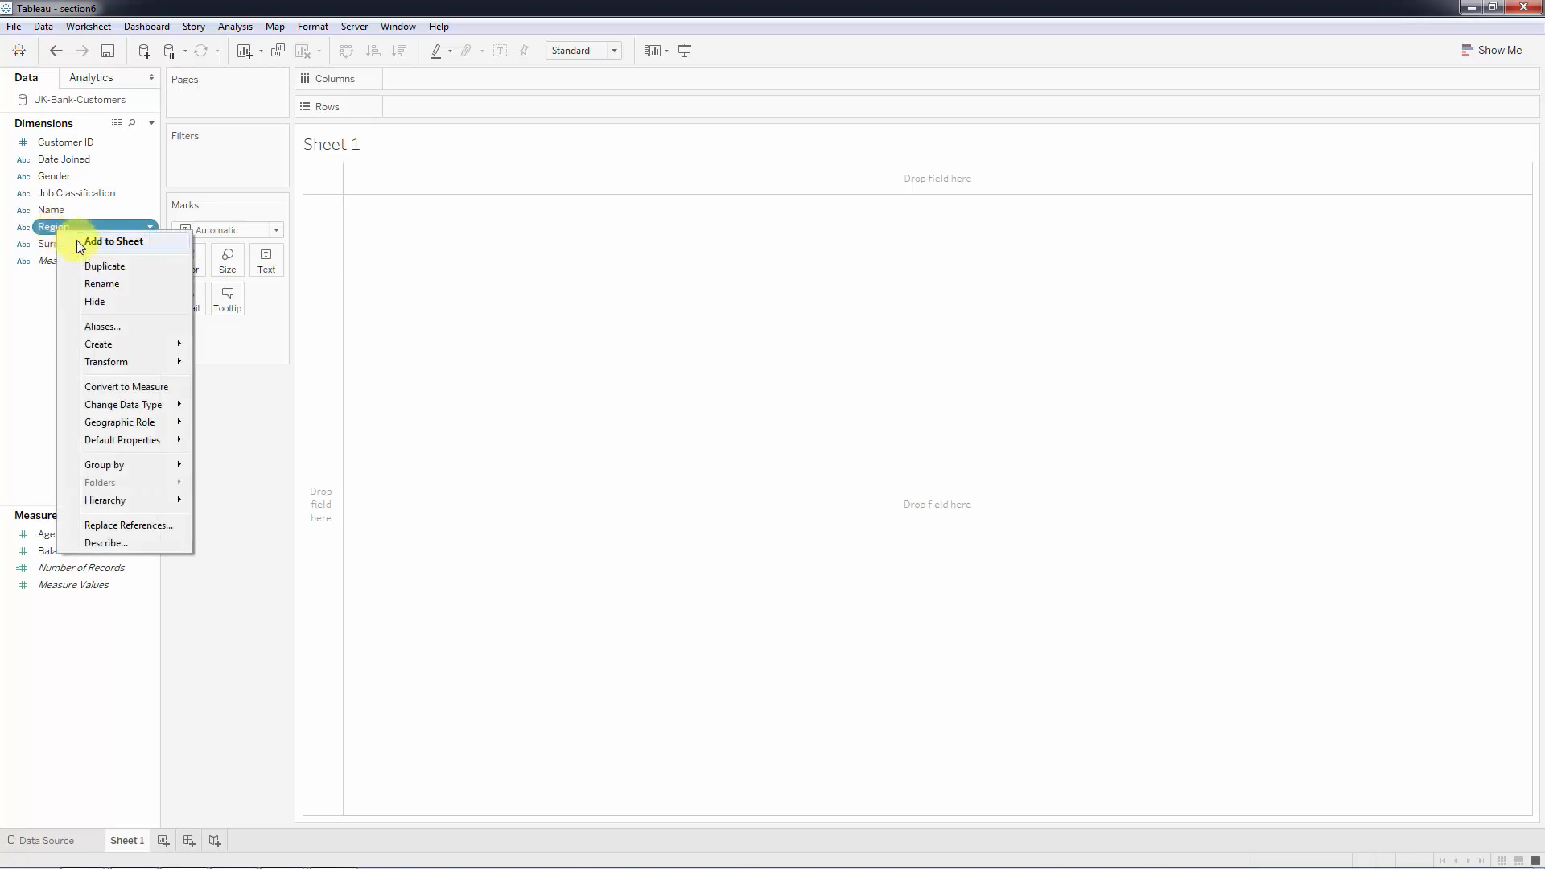
{"action": "mouse_move", "coordinate": [114, 424]}
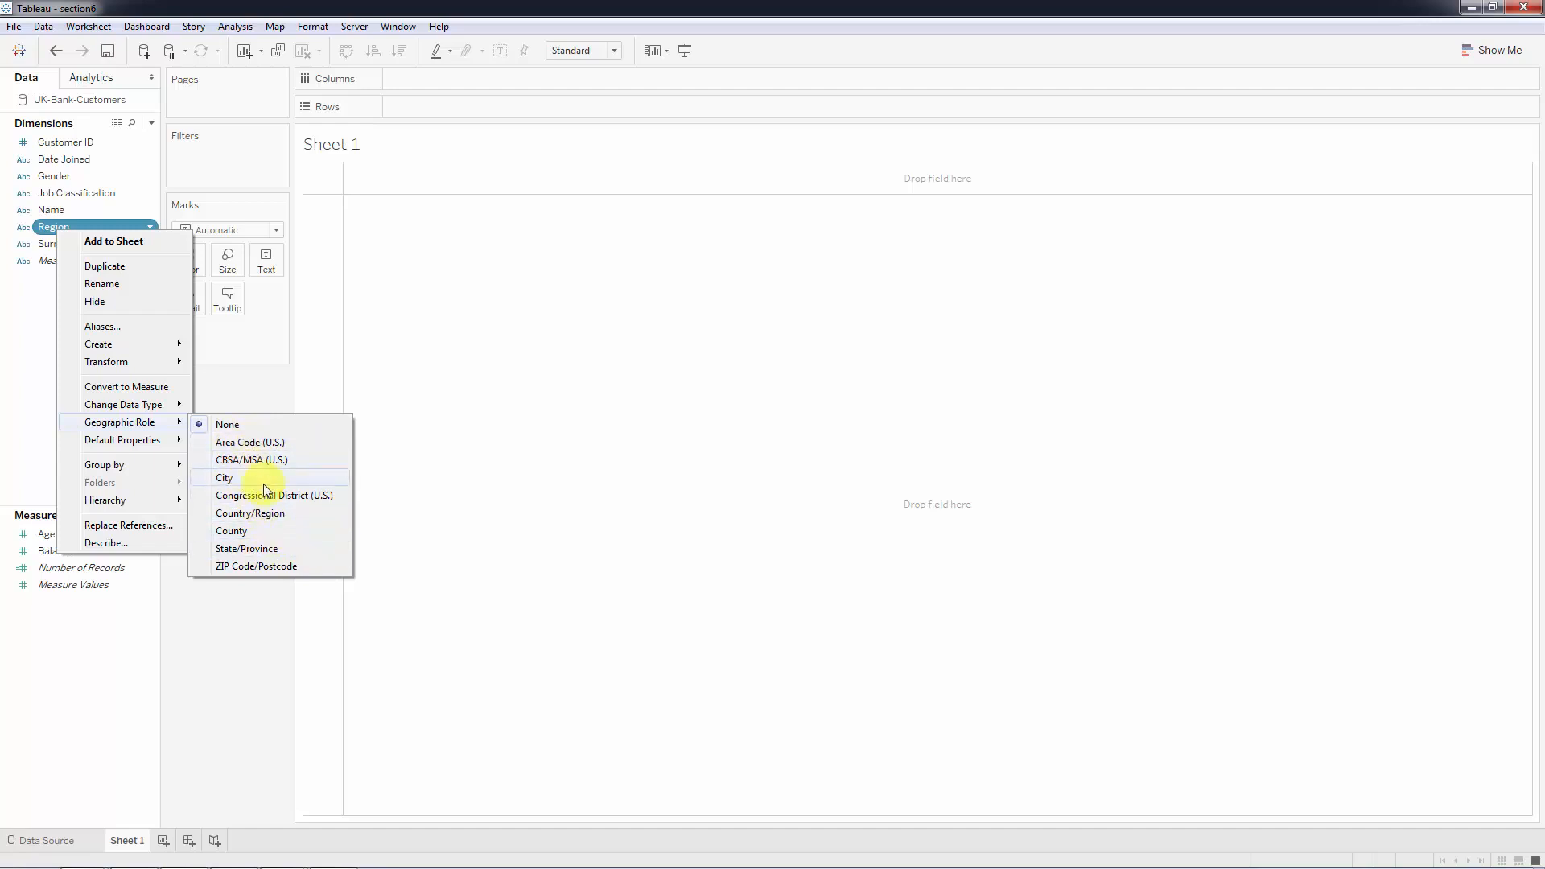
{"action": "left_click", "coordinate": [263, 551]}
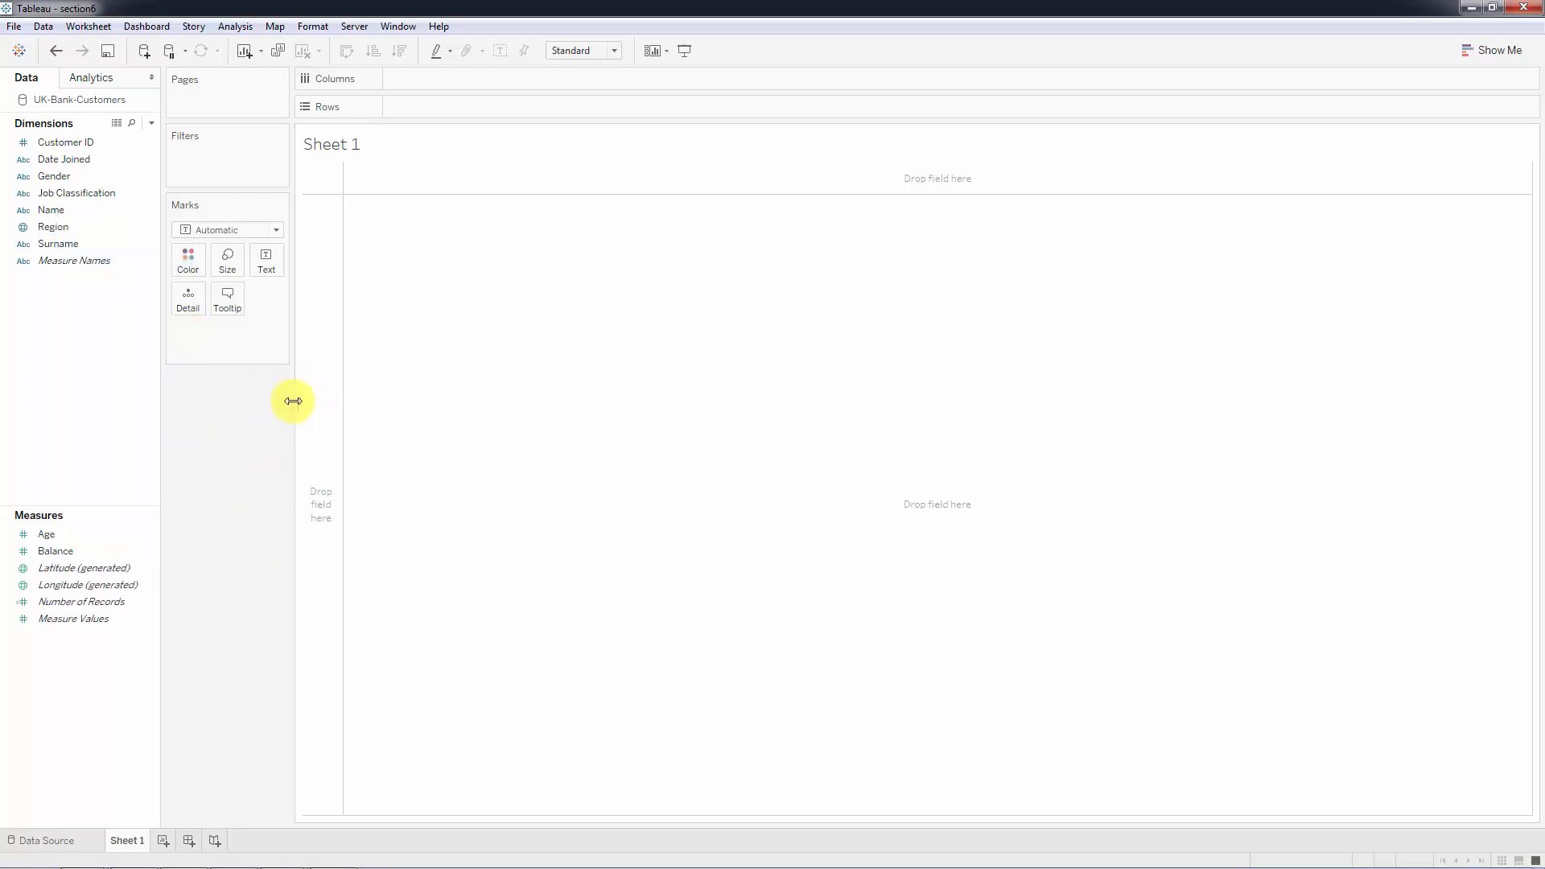
- Add the Region dimension to the empty view to build a map
{"action": "left_click", "coordinate": [73, 248]}
{"action": "left_click", "coordinate": [65, 229]}
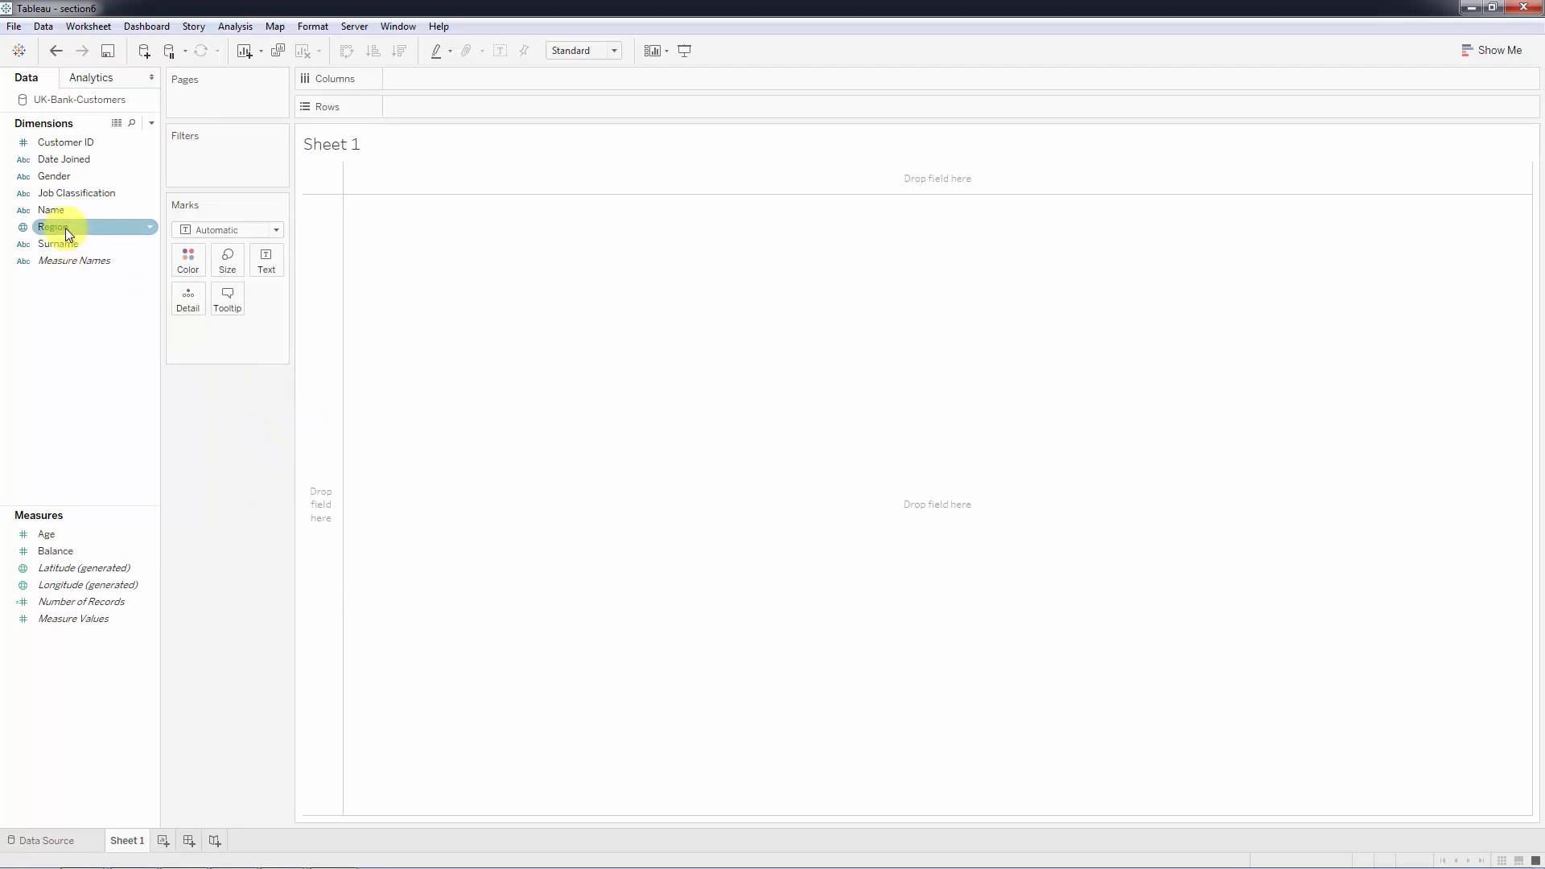
{"action": "left_click_drag", "start_coordinate": [65, 229], "coordinate": [739, 391]}
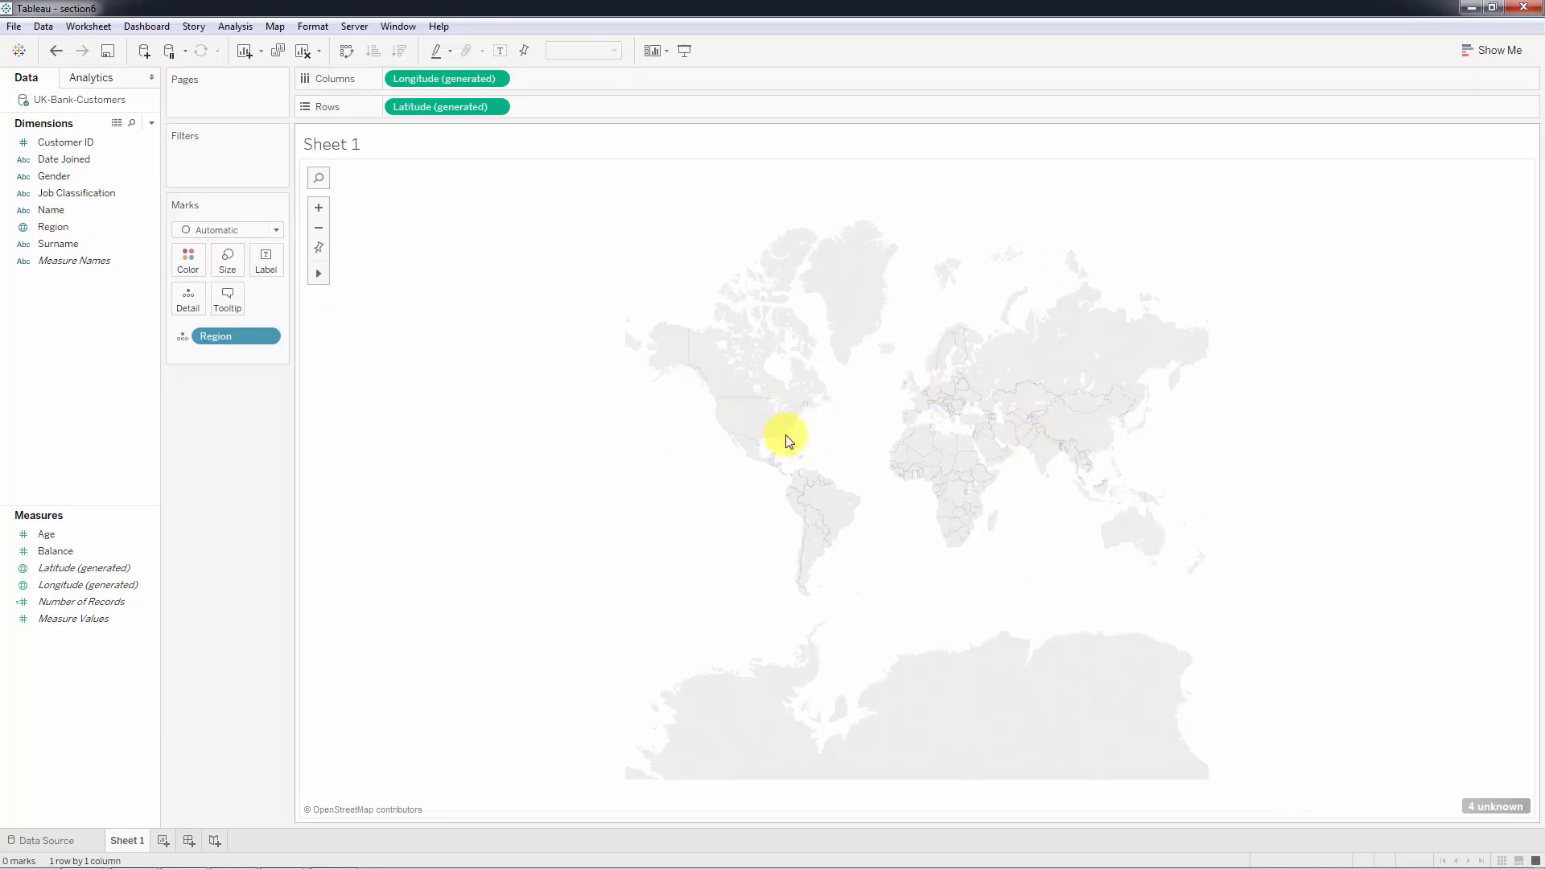
{"action": "scroll", "coordinate": [1243, 476], "scroll_direction": "up", "scroll_amount": 1}
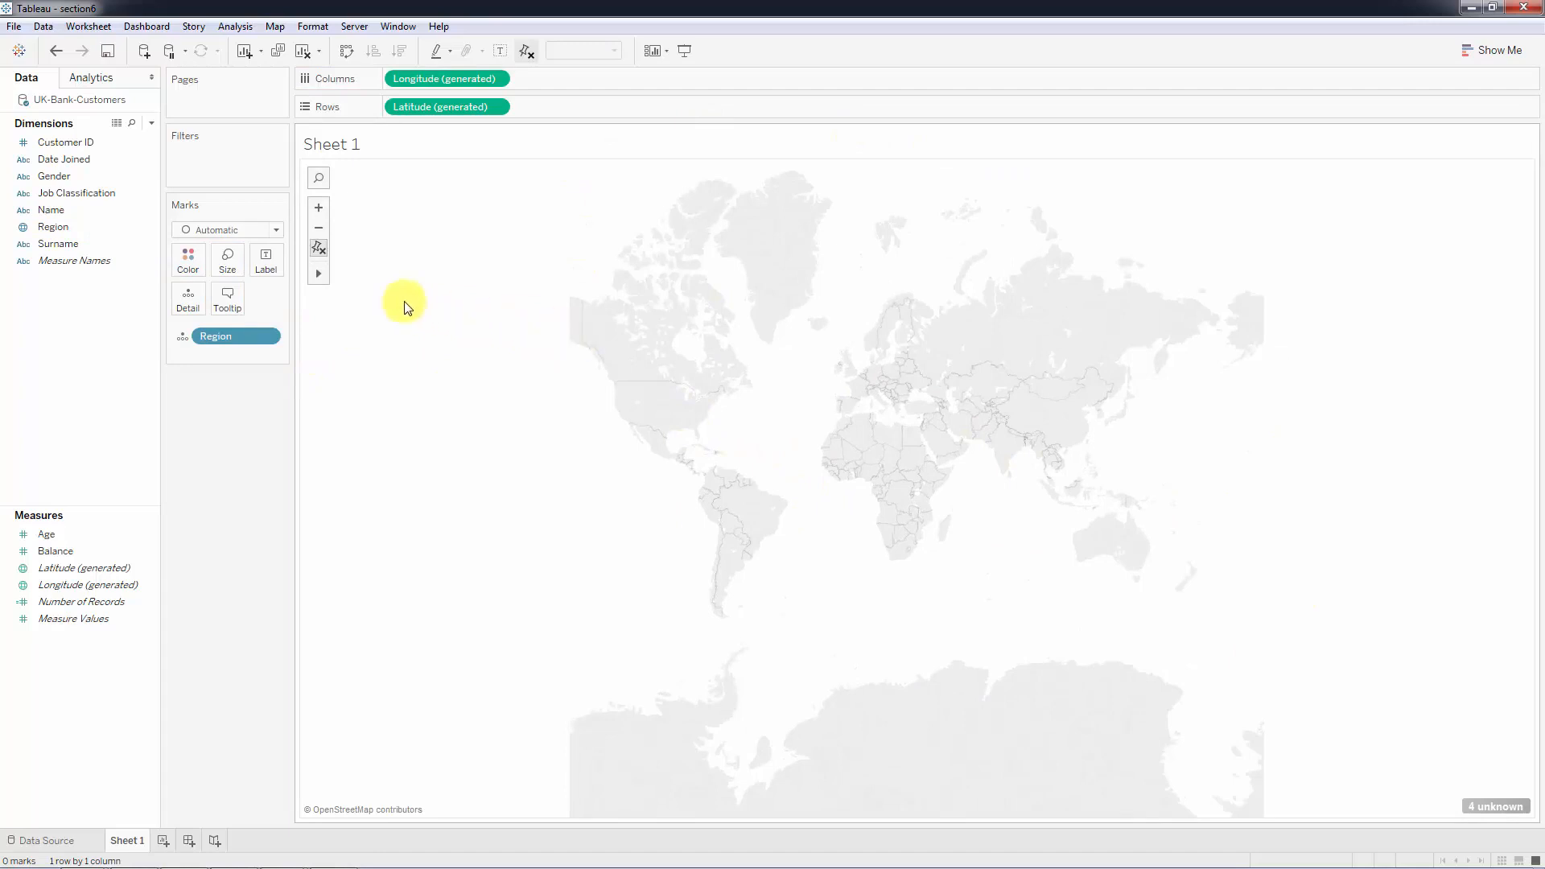
- Open the location editor for the map's unknown Region values and check the matching-location entries for England, Scotland and Wales
{"action": "mouse_move", "coordinate": [320, 275]}
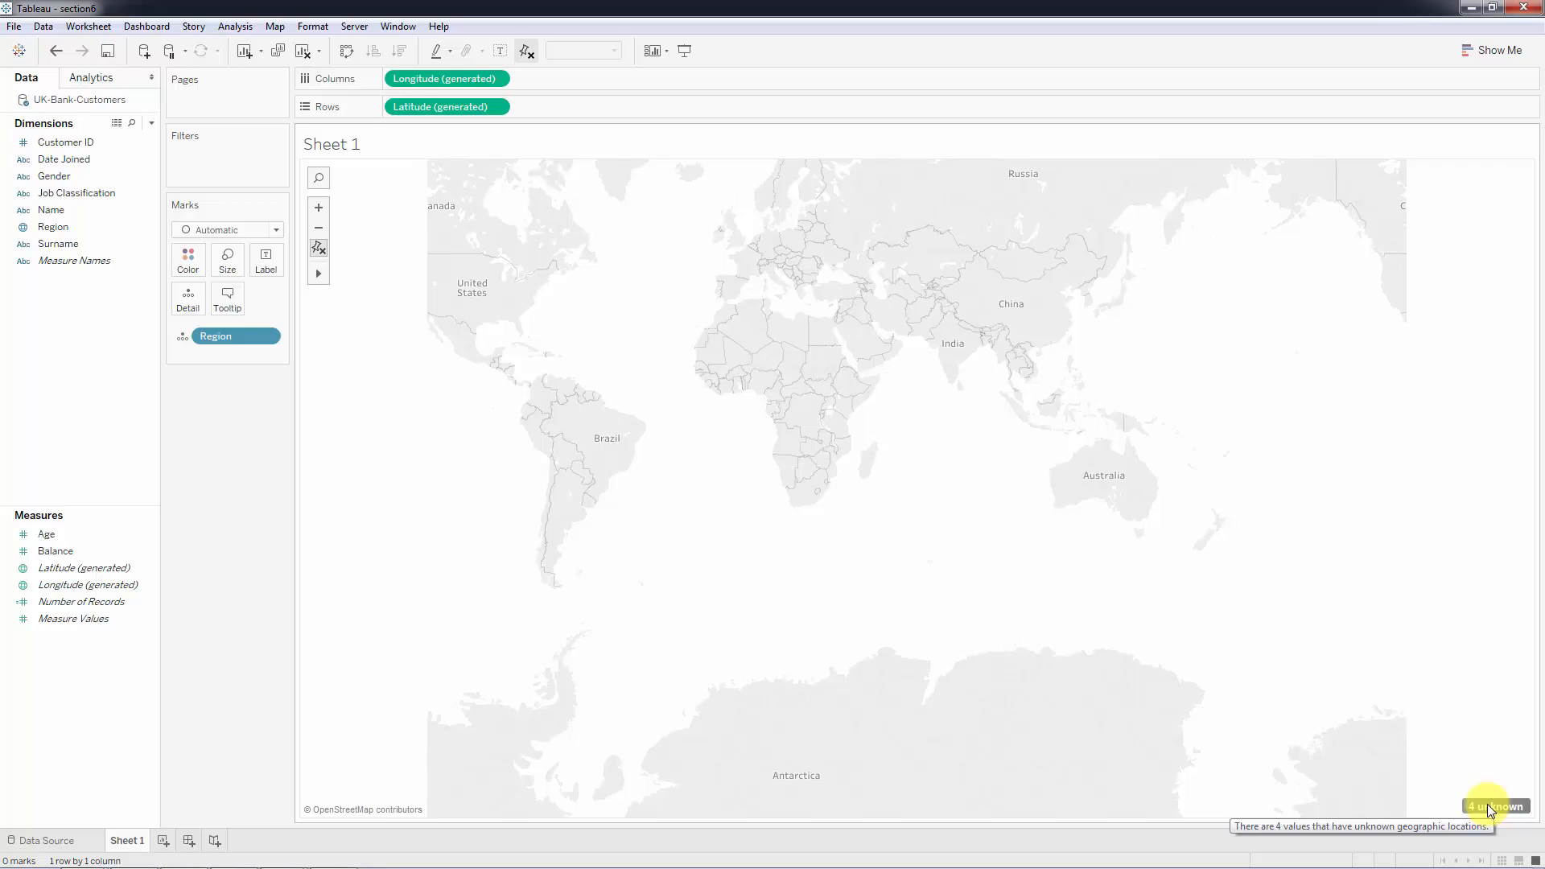
{"action": "left_click", "coordinate": [1487, 806]}
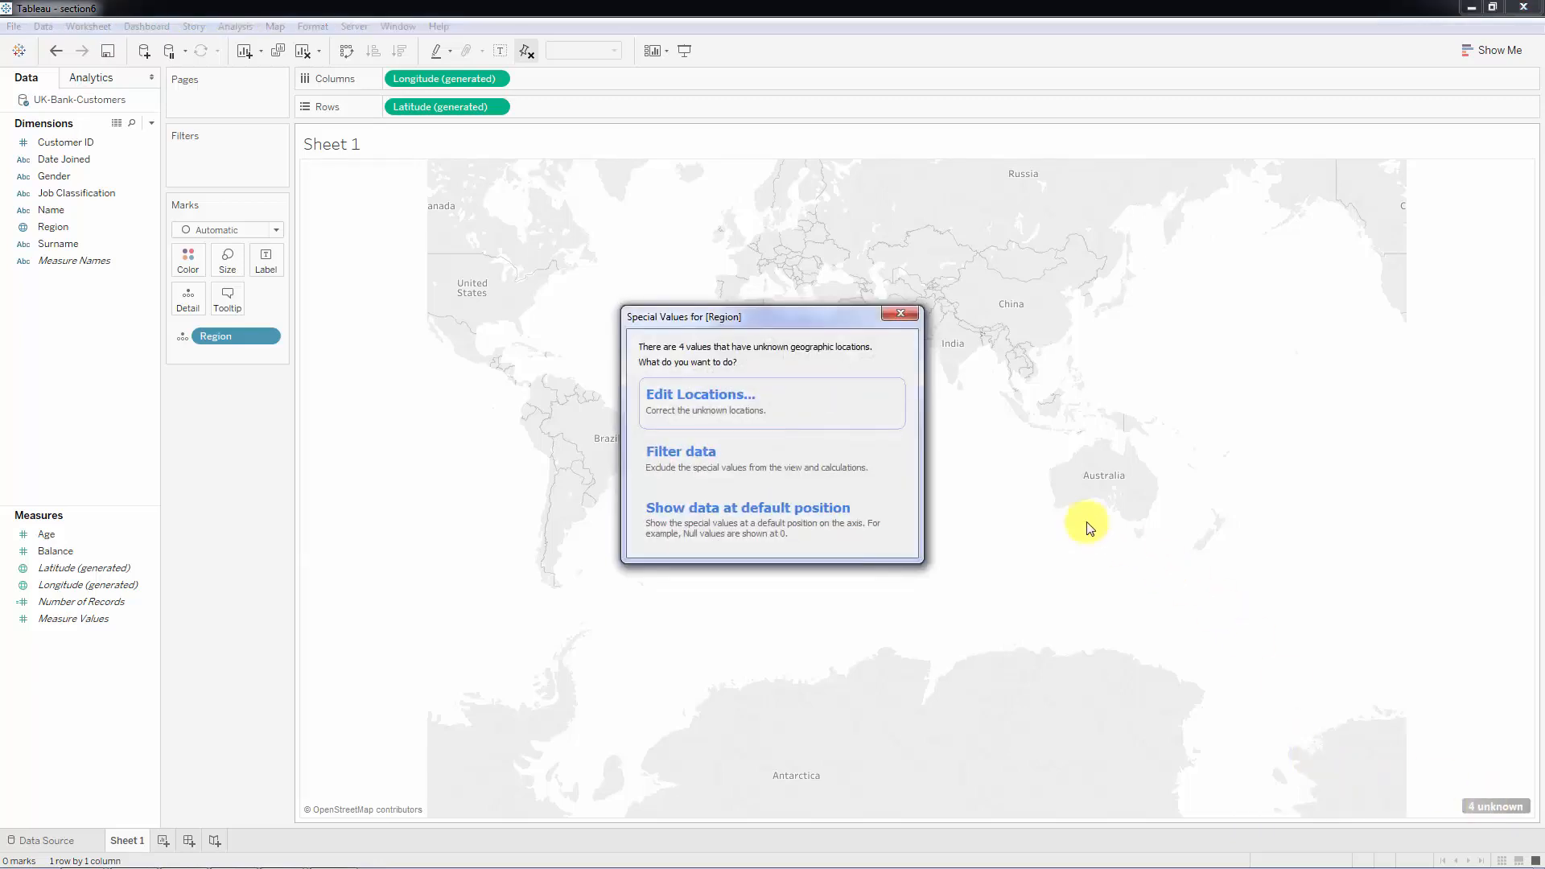
{"action": "left_click", "coordinate": [697, 398]}
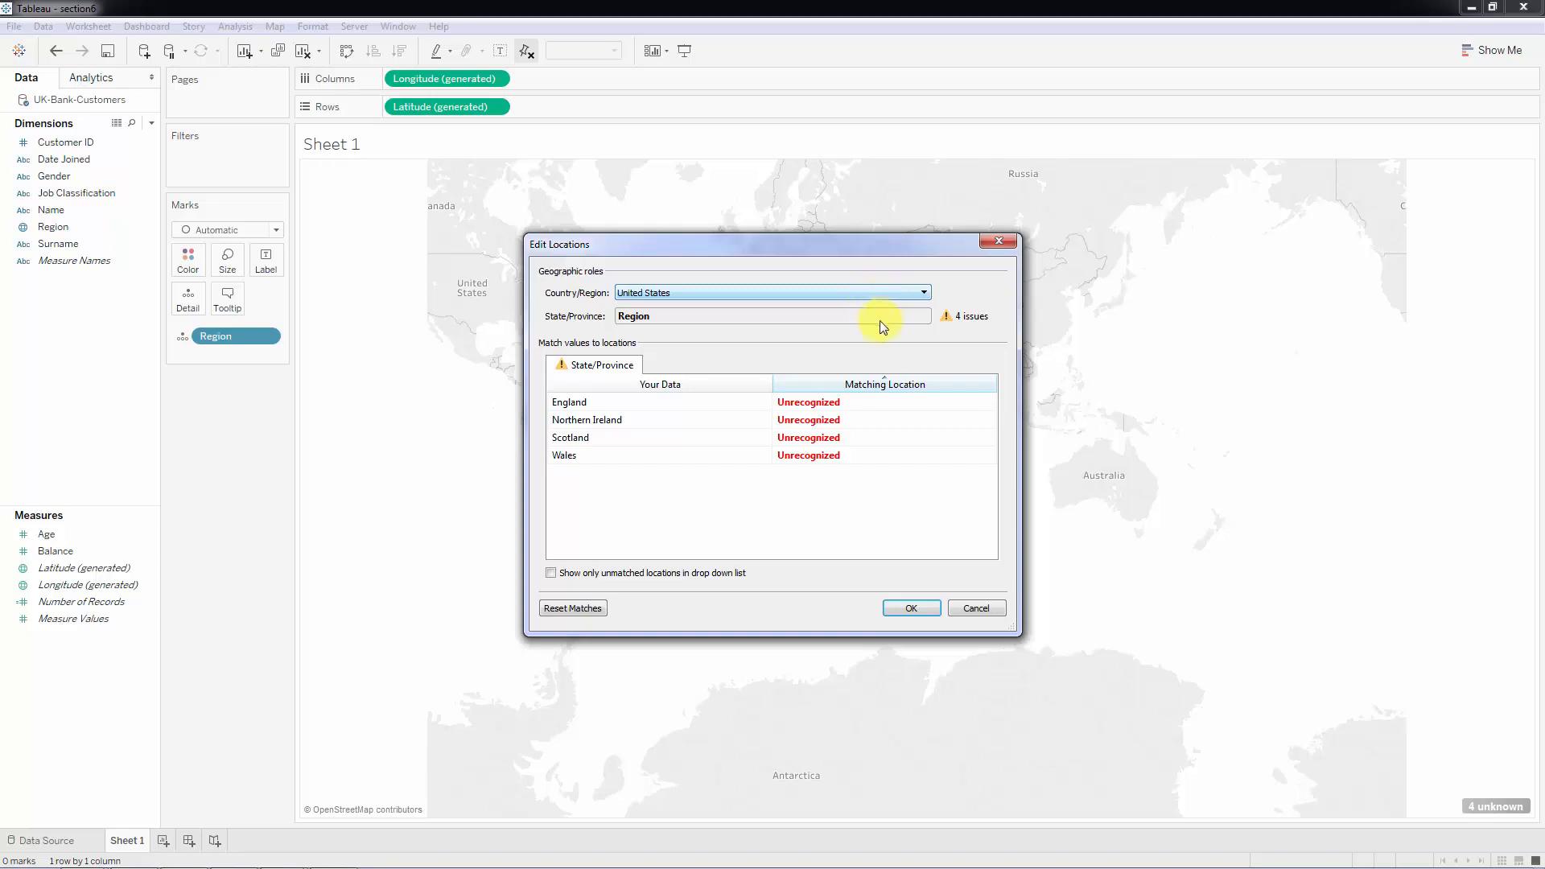
{"action": "left_click", "coordinate": [804, 401]}
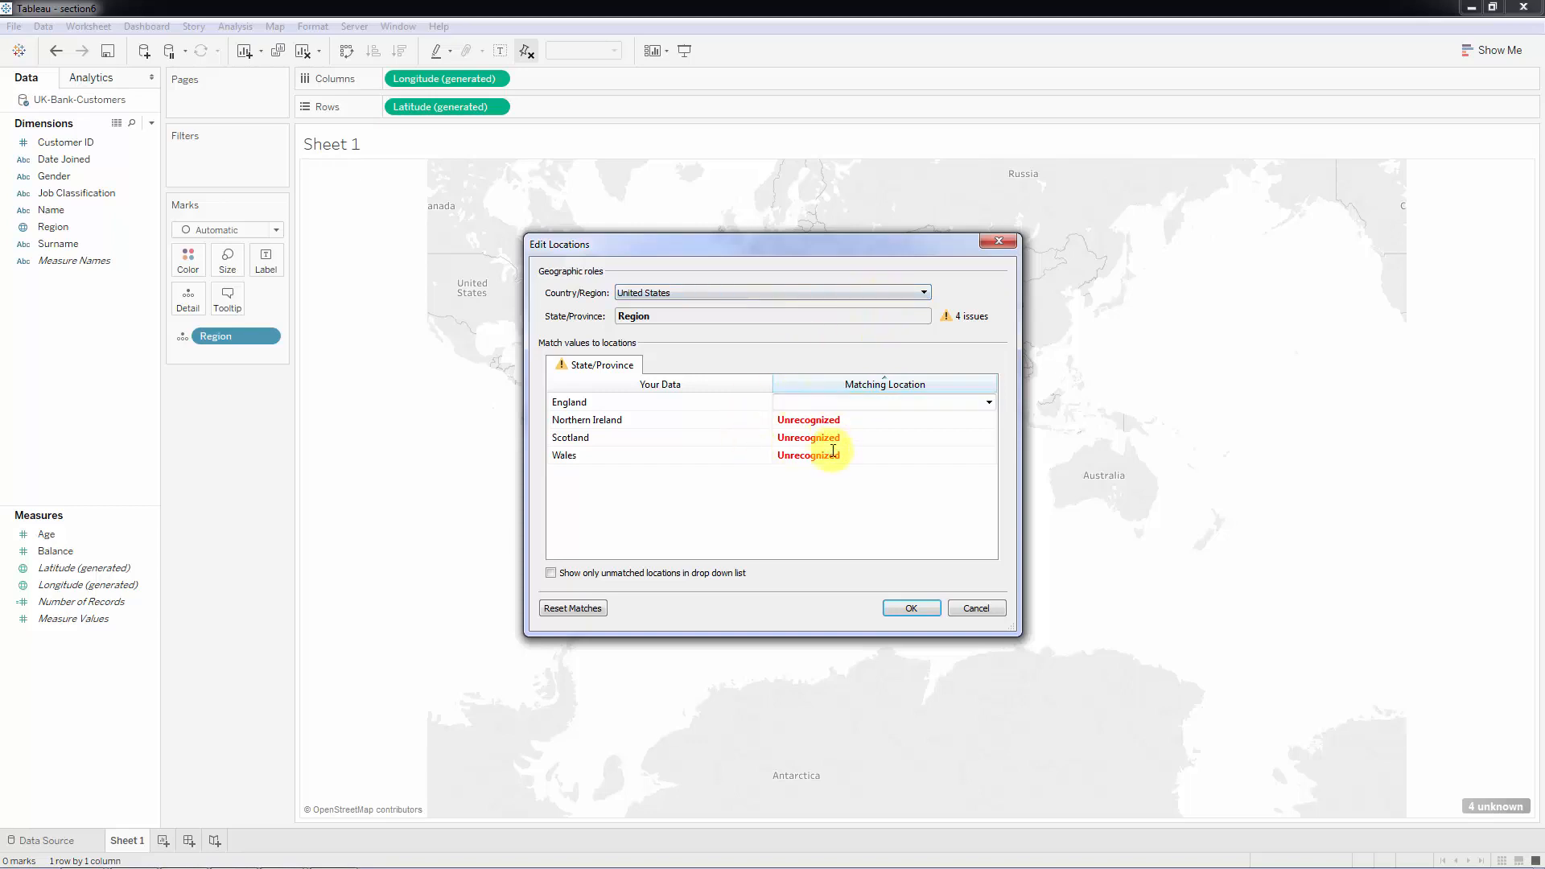
{"action": "left_click", "coordinate": [797, 437]}
{"action": "left_click", "coordinate": [814, 456]}
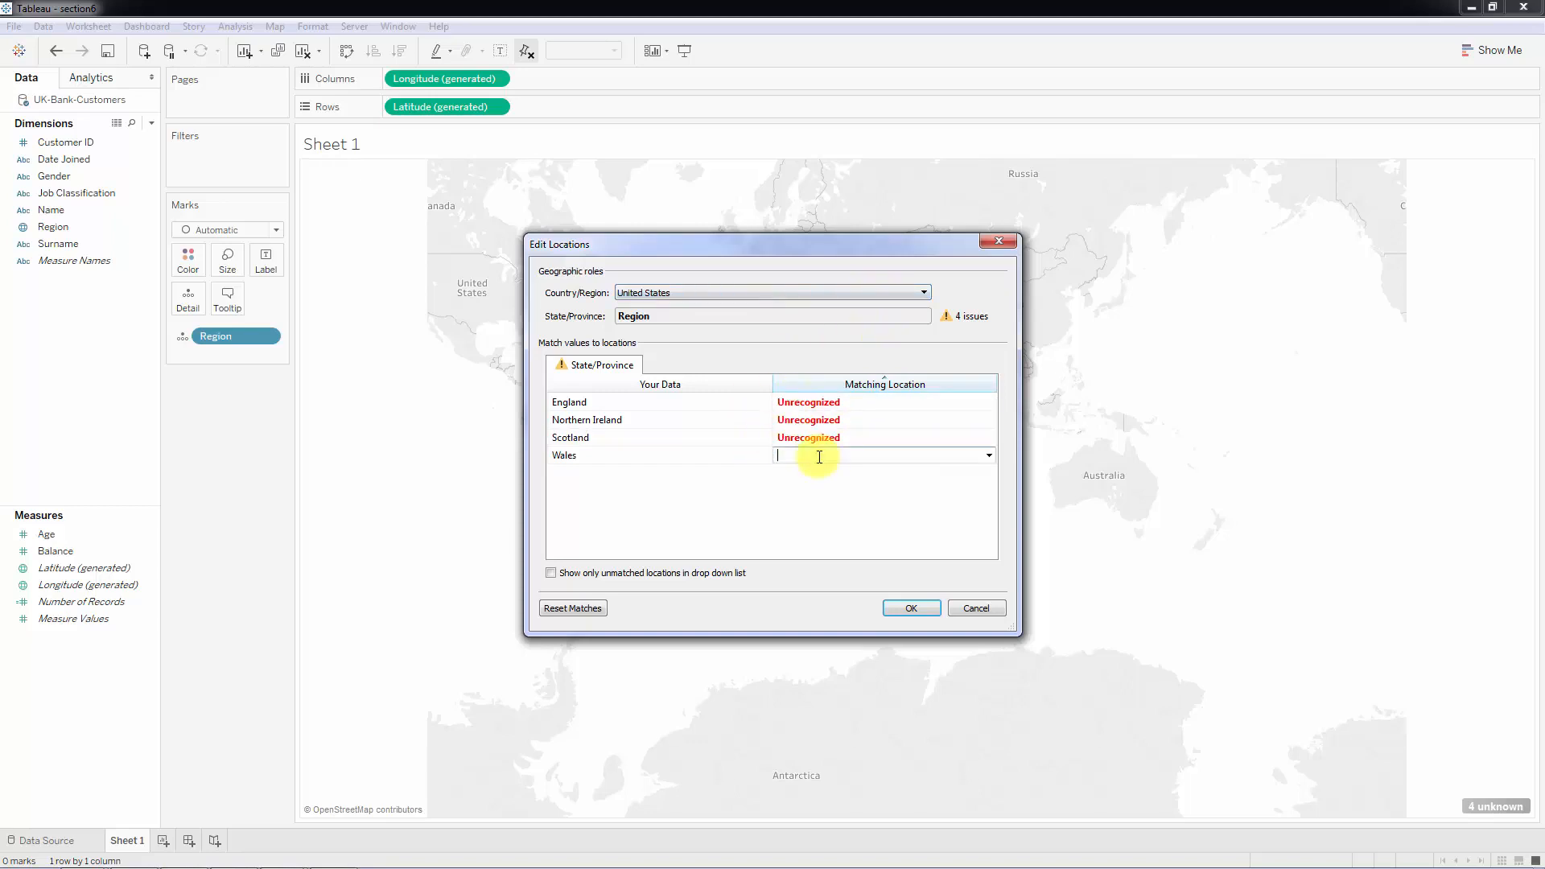
{"action": "left_click", "coordinate": [806, 403]}
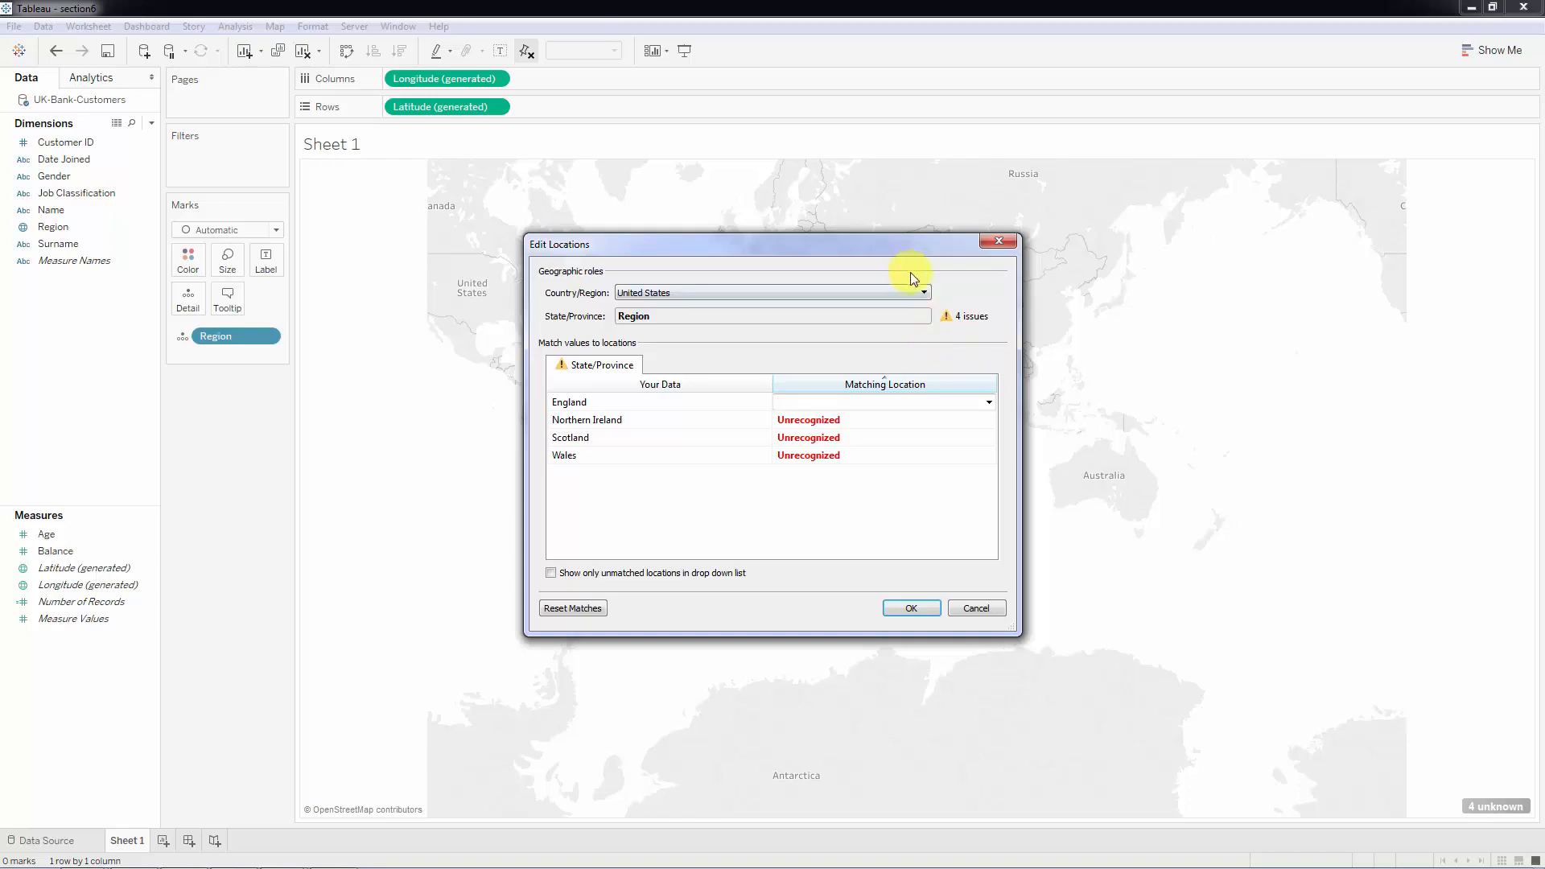
- Fix the country for the Region locations to United Kingdom and apply the location changes
{"action": "left_click", "coordinate": [914, 298]}
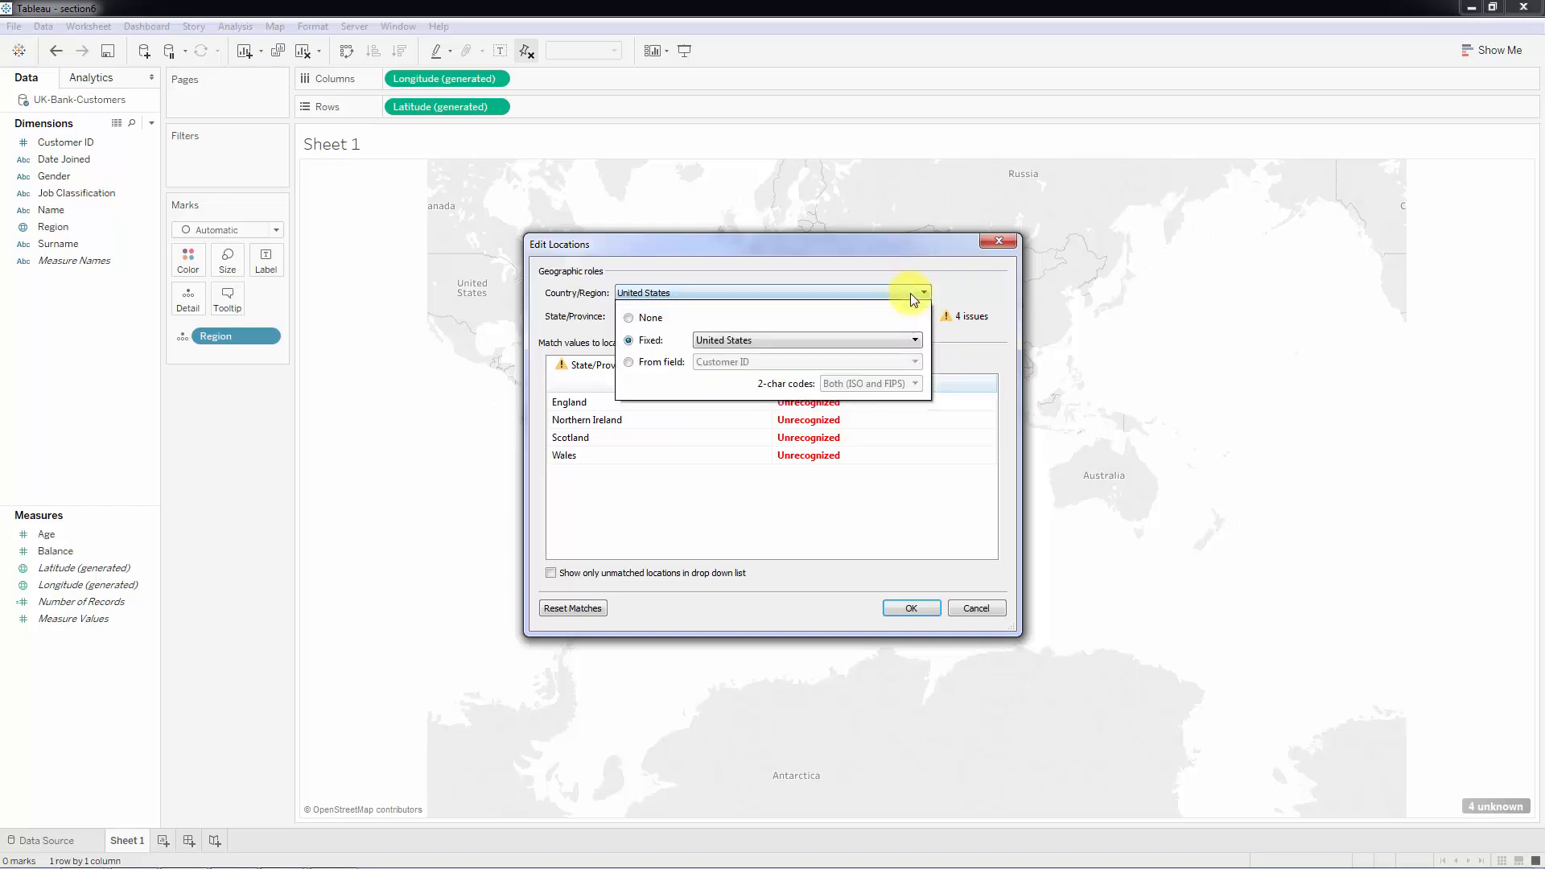
{"action": "left_click", "coordinate": [862, 338]}
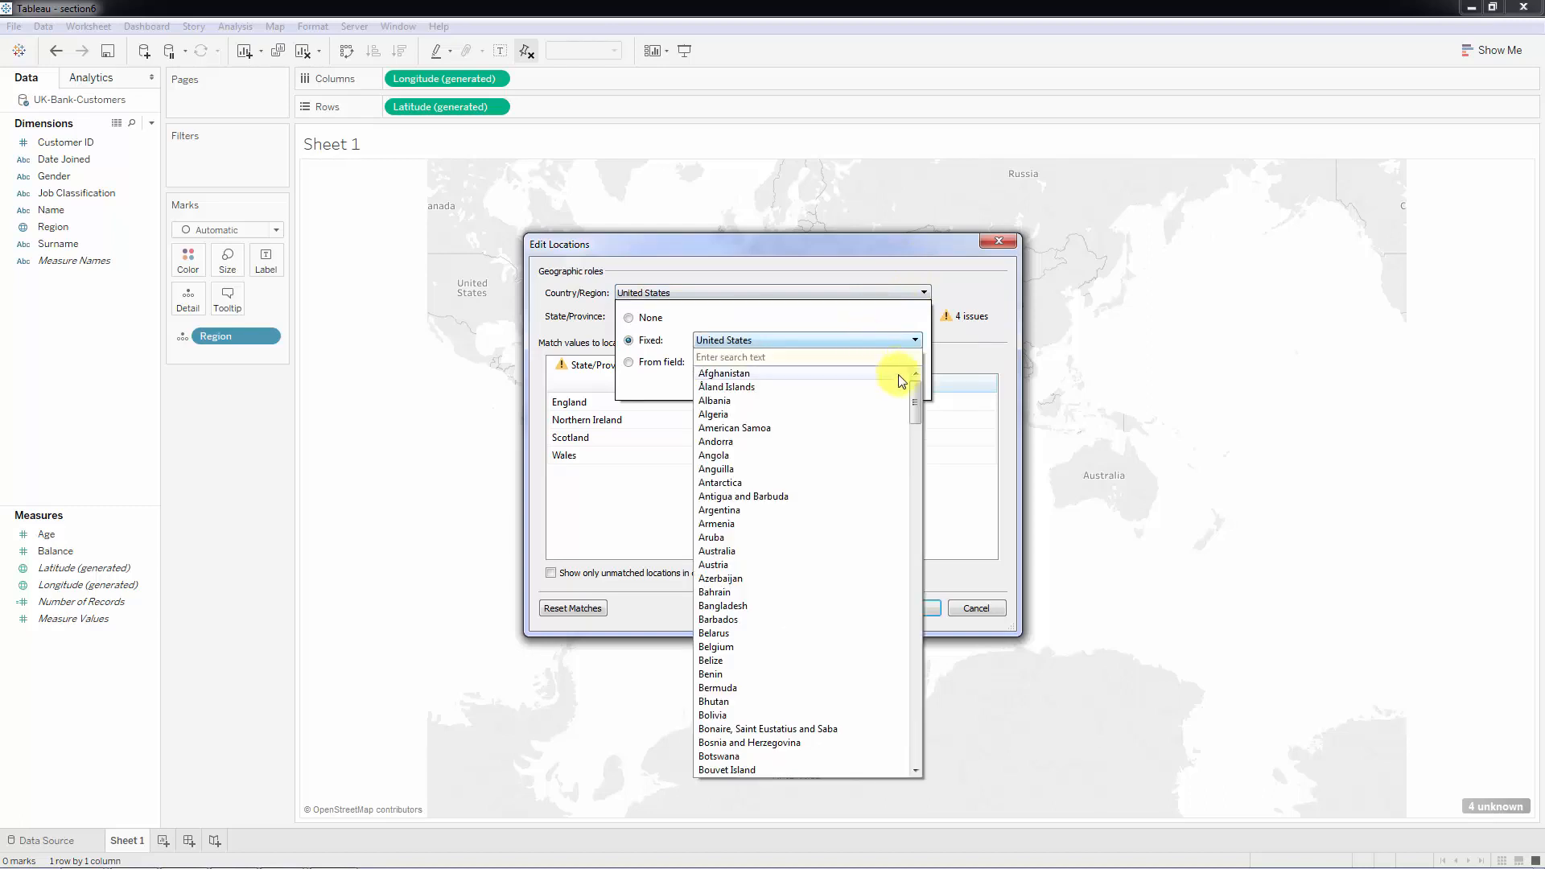
{"action": "left_click_drag", "start_coordinate": [911, 391], "coordinate": [932, 724]}
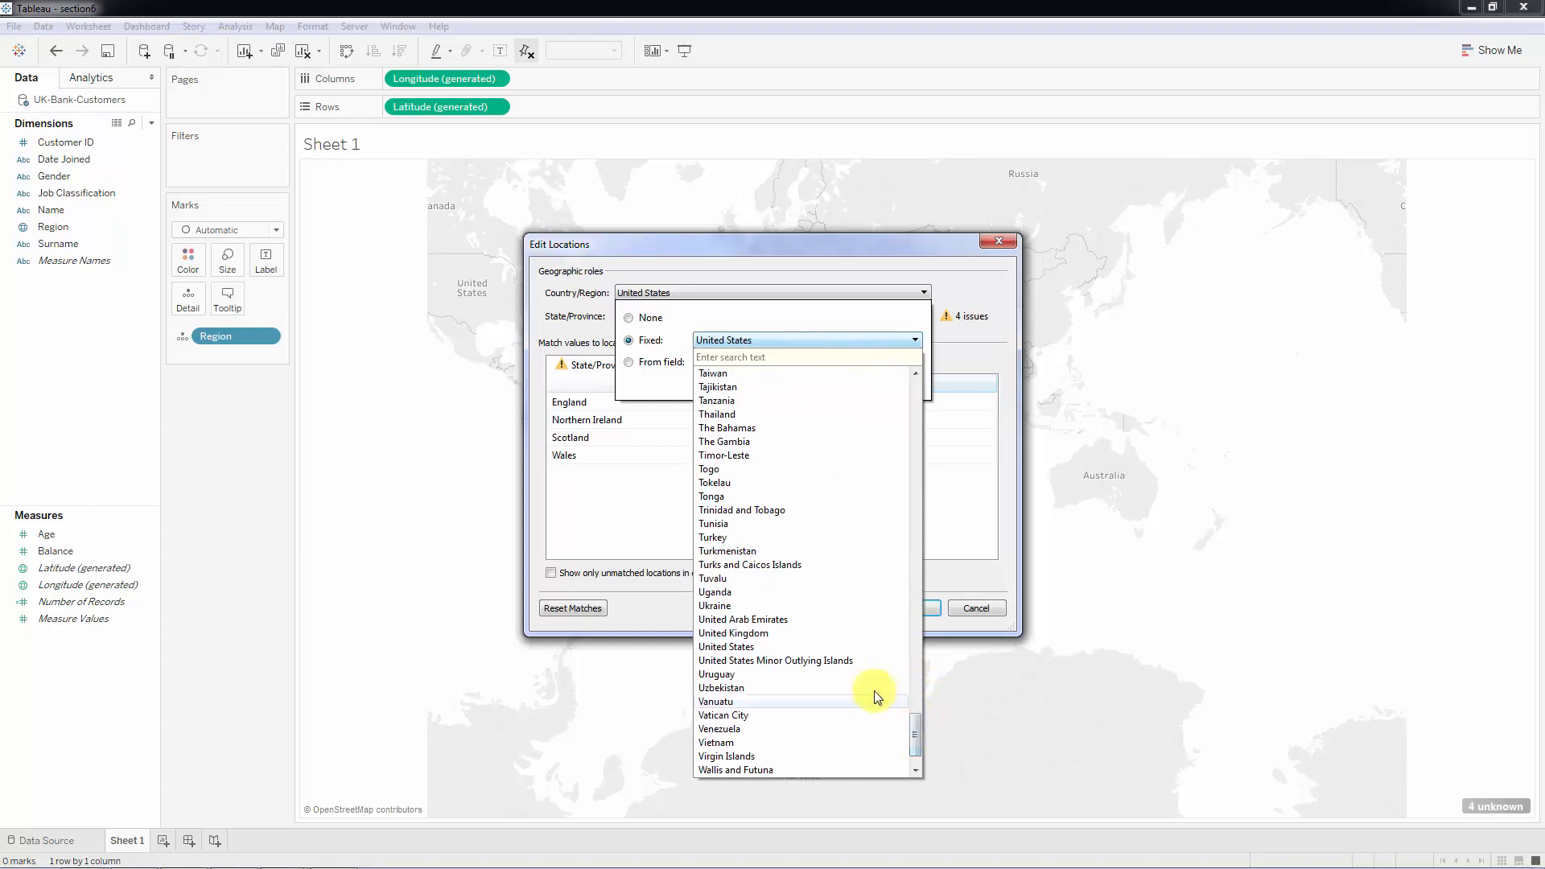
{"action": "left_click", "coordinate": [756, 634]}
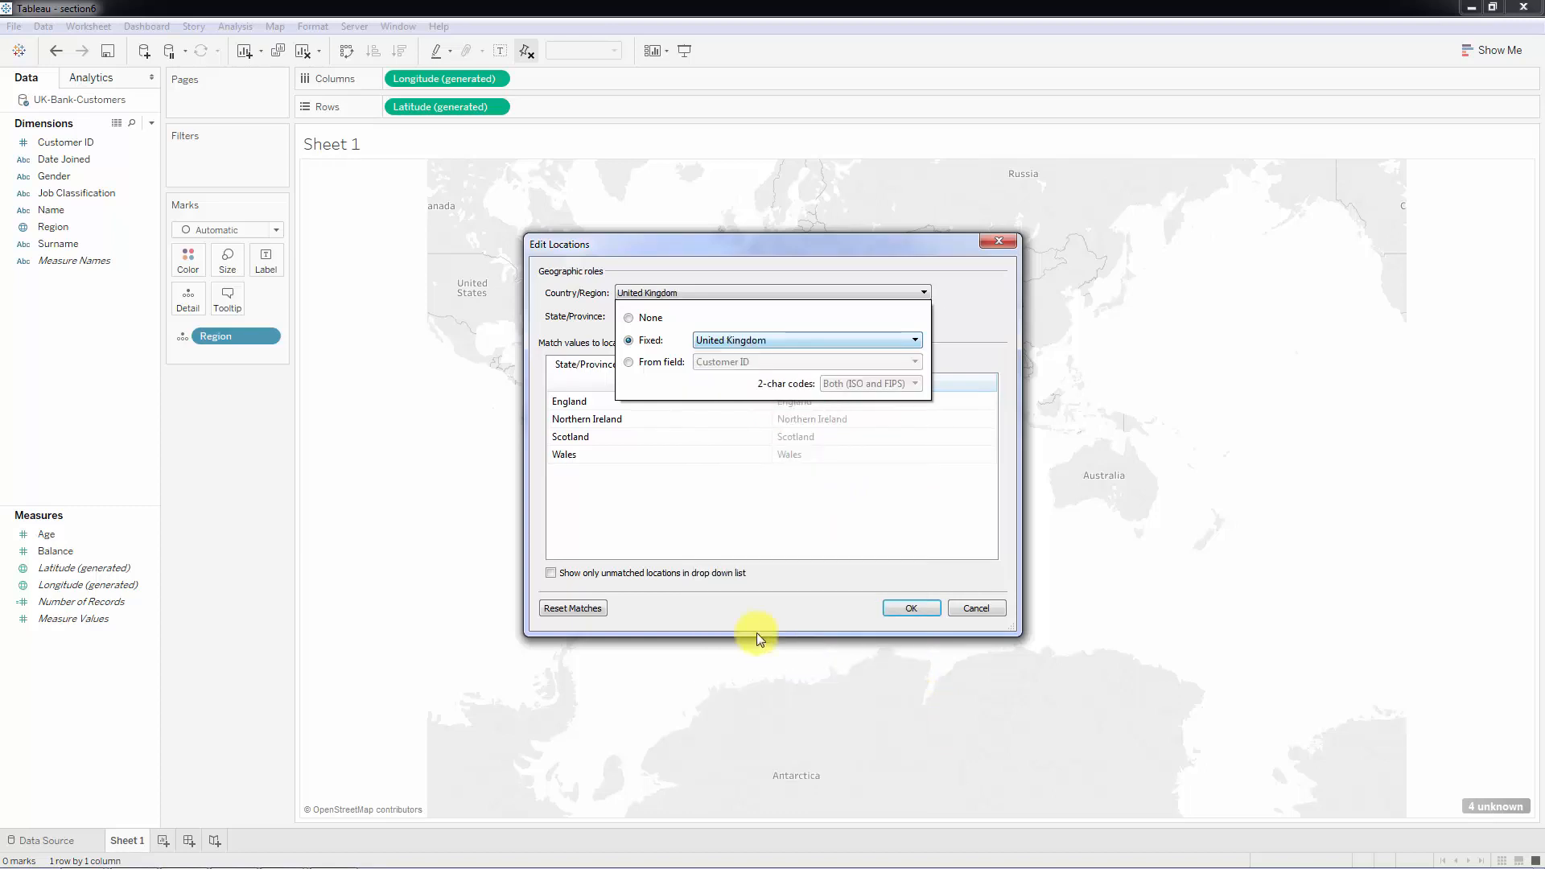
{"action": "left_click", "coordinate": [735, 494]}
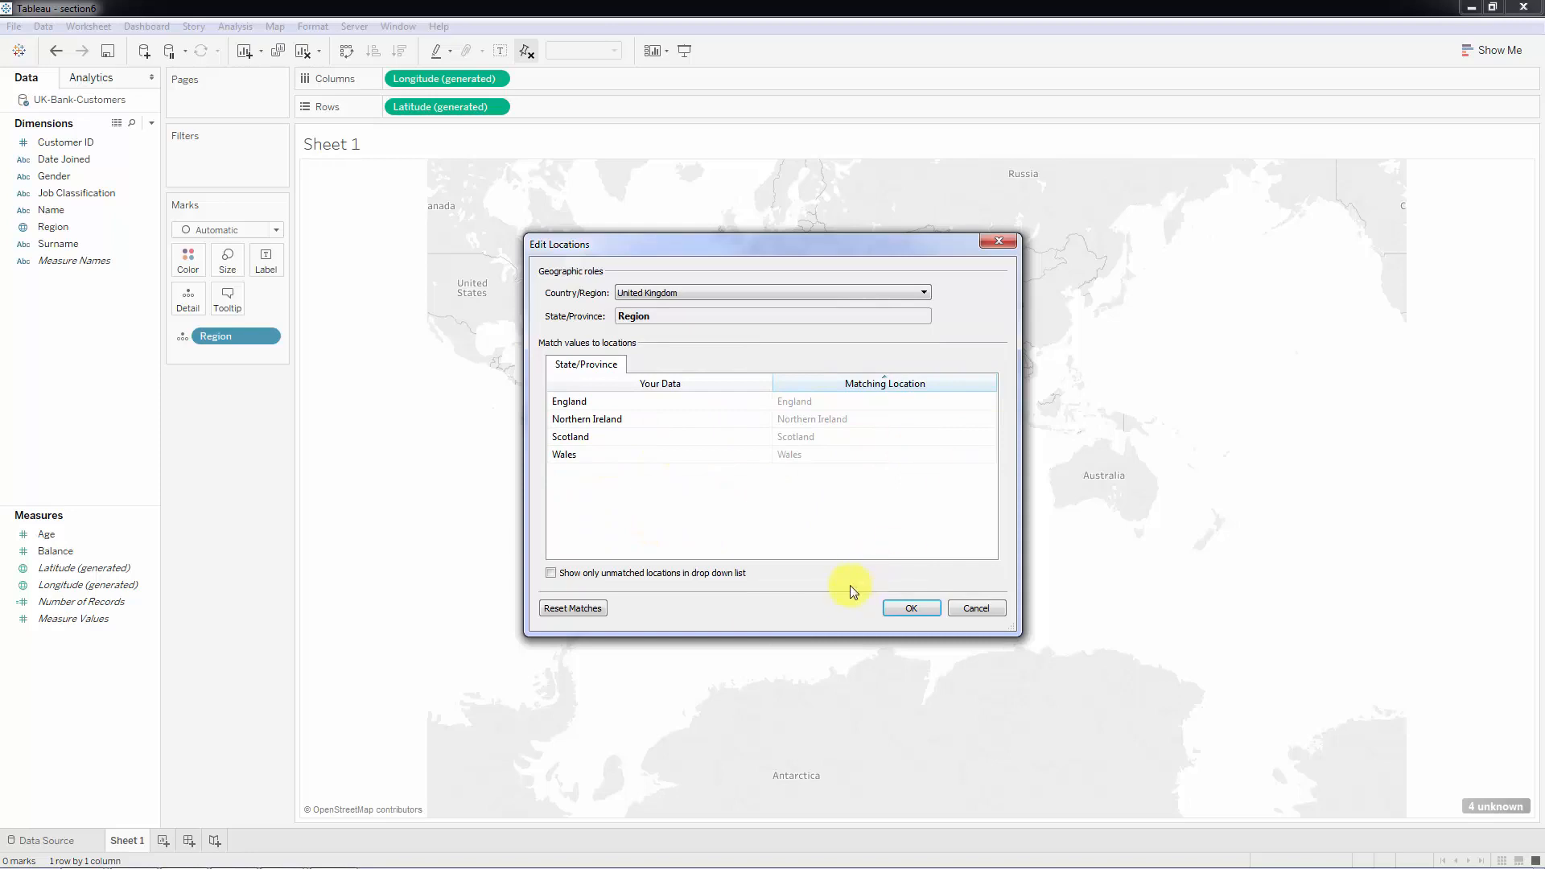
{"action": "left_click", "coordinate": [910, 609]}
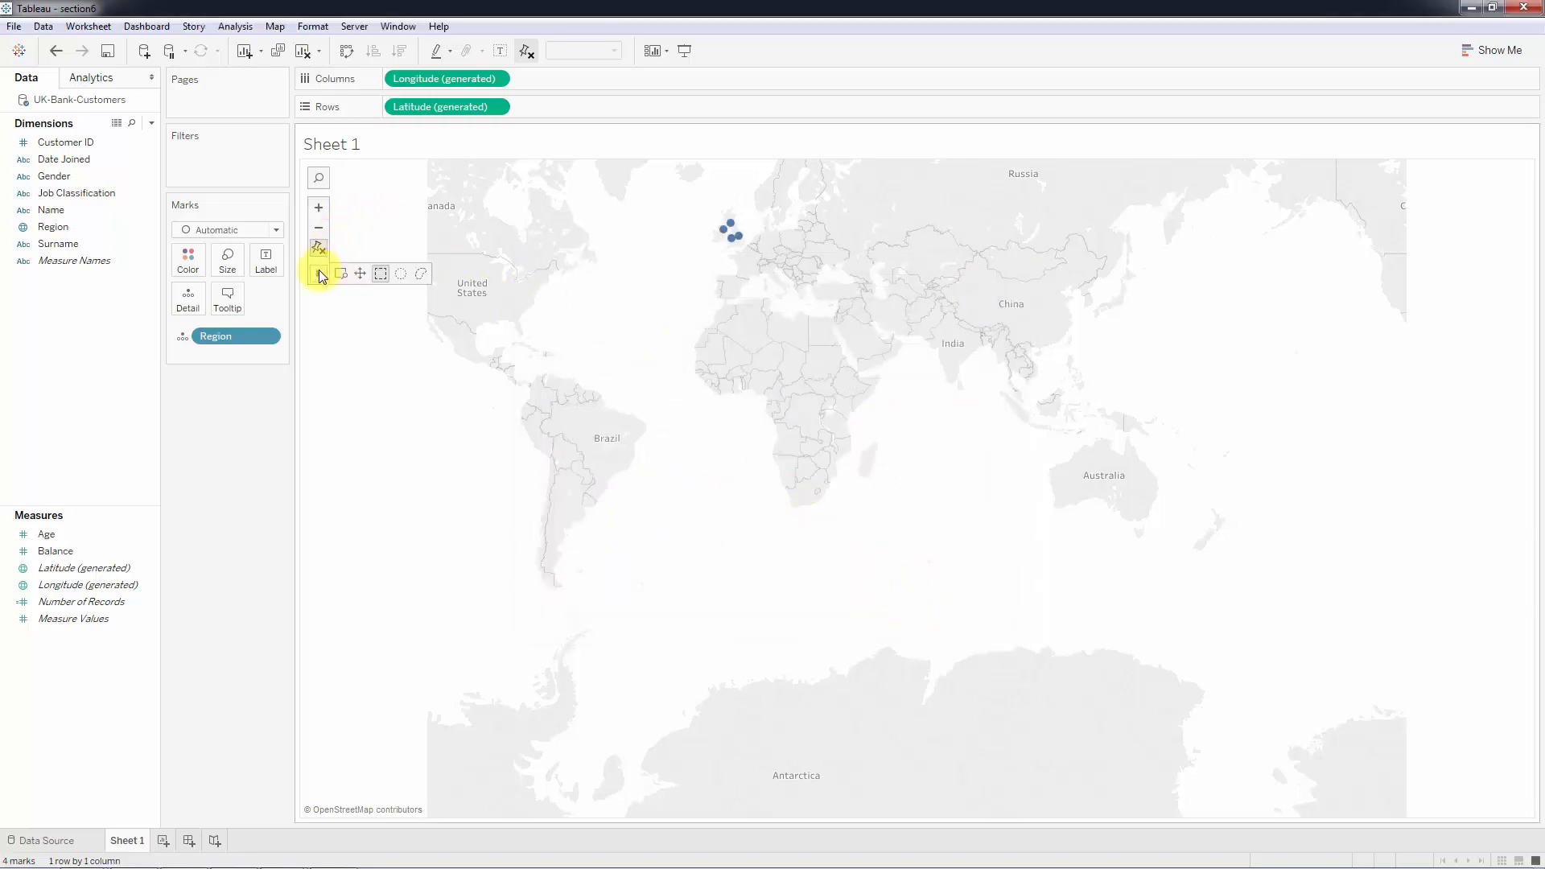
- Change the mark type of the United Kingdom region map to Filled Map
{"action": "left_click", "coordinate": [340, 275]}
{"action": "left_click_drag", "start_coordinate": [668, 191], "coordinate": [782, 262]}
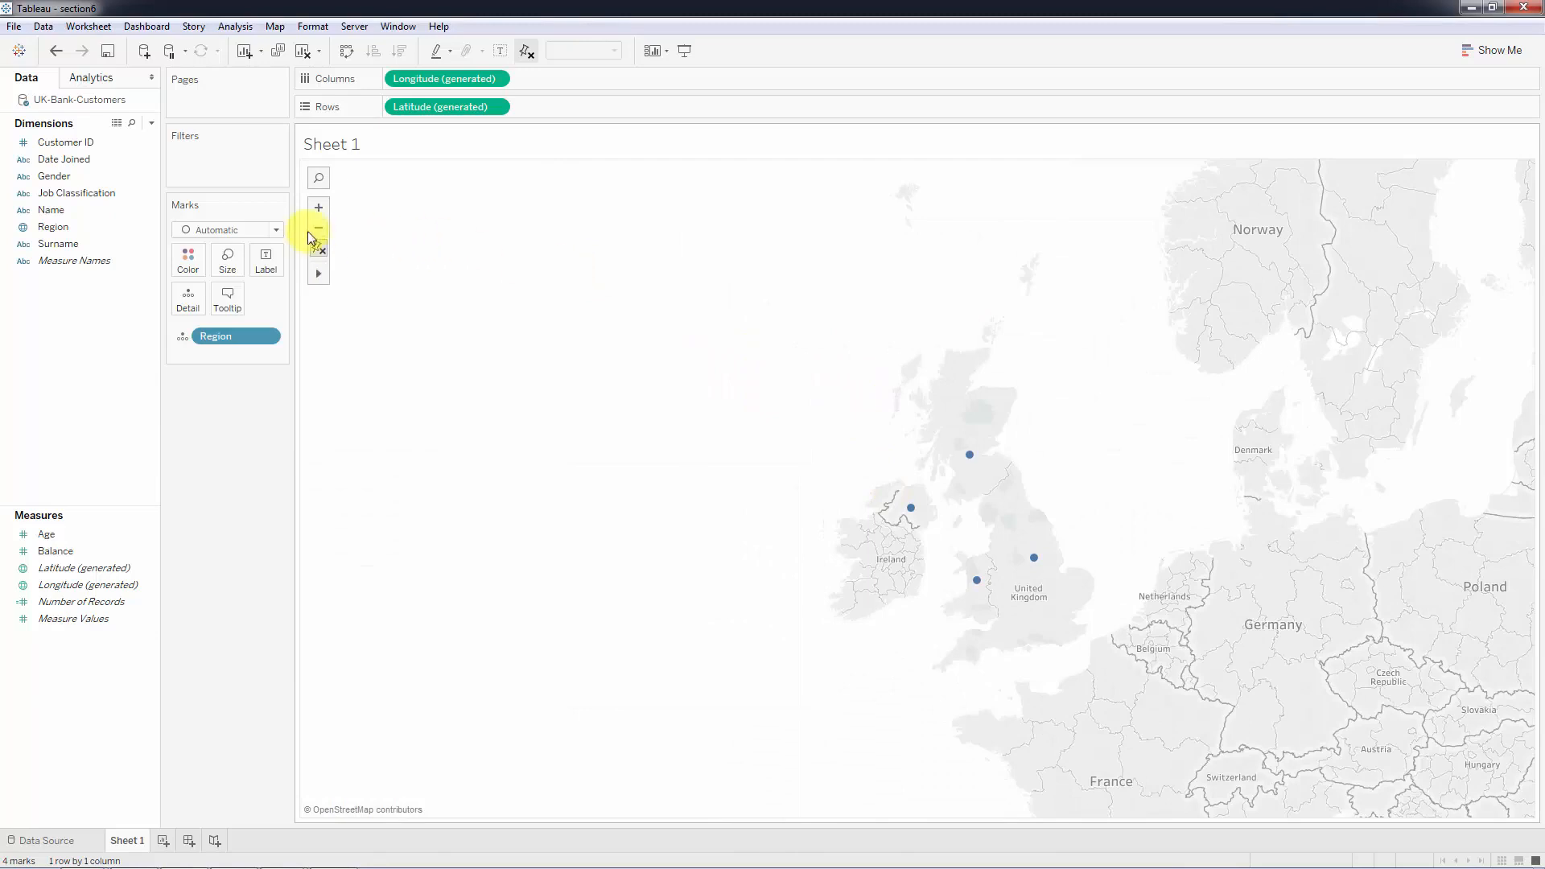
{"action": "left_click", "coordinate": [275, 231]}
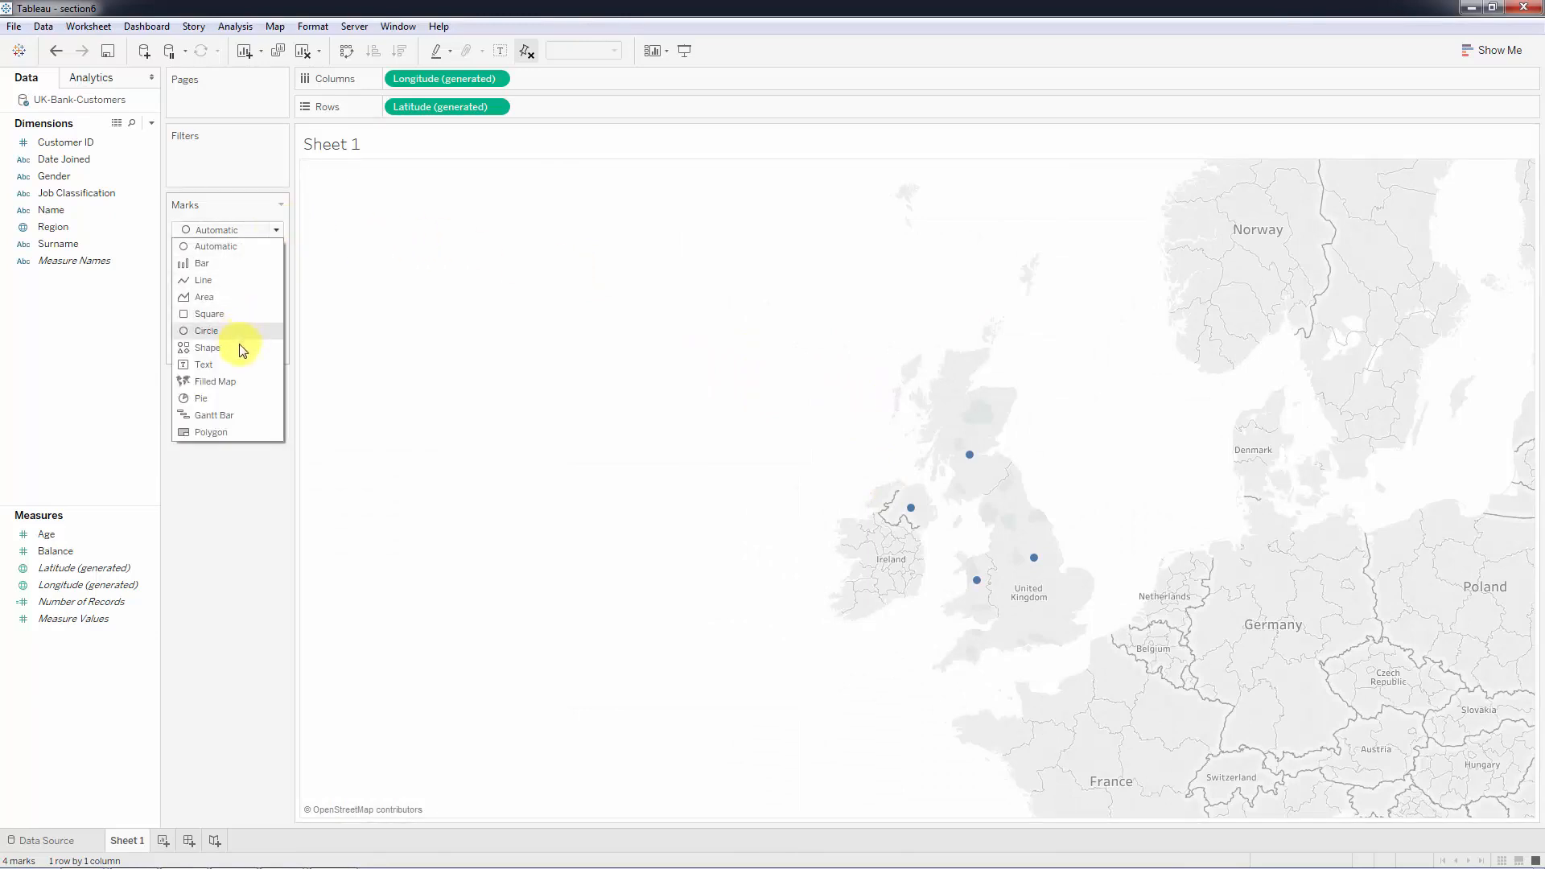
{"action": "left_click", "coordinate": [235, 379]}
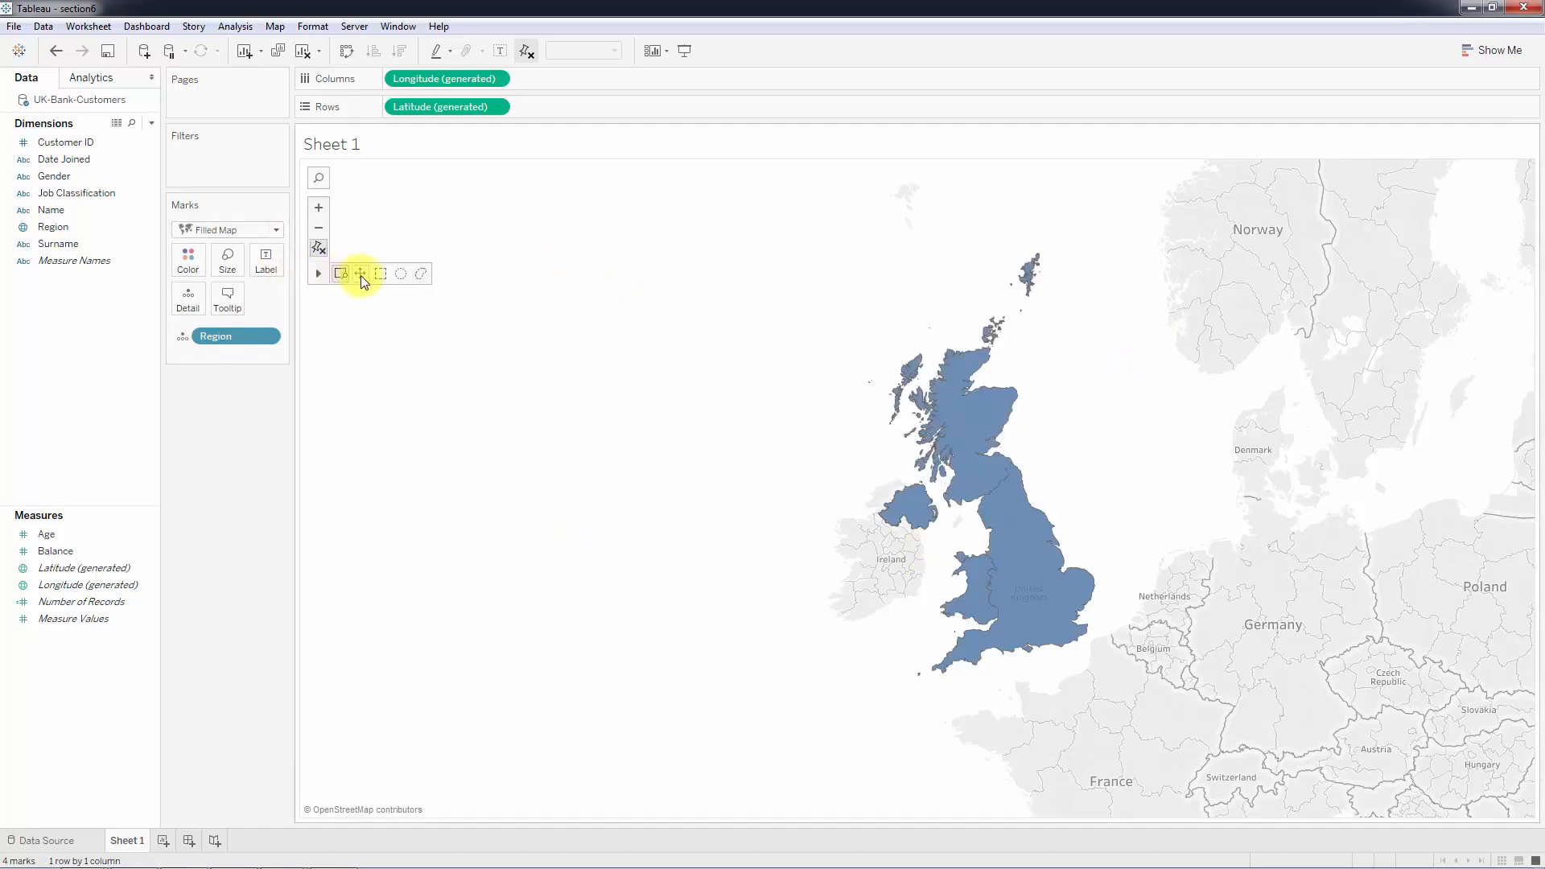
- Color the filled map by Region
{"action": "left_click", "coordinate": [360, 274]}
{"action": "left_click_drag", "start_coordinate": [652, 427], "coordinate": [606, 397]}
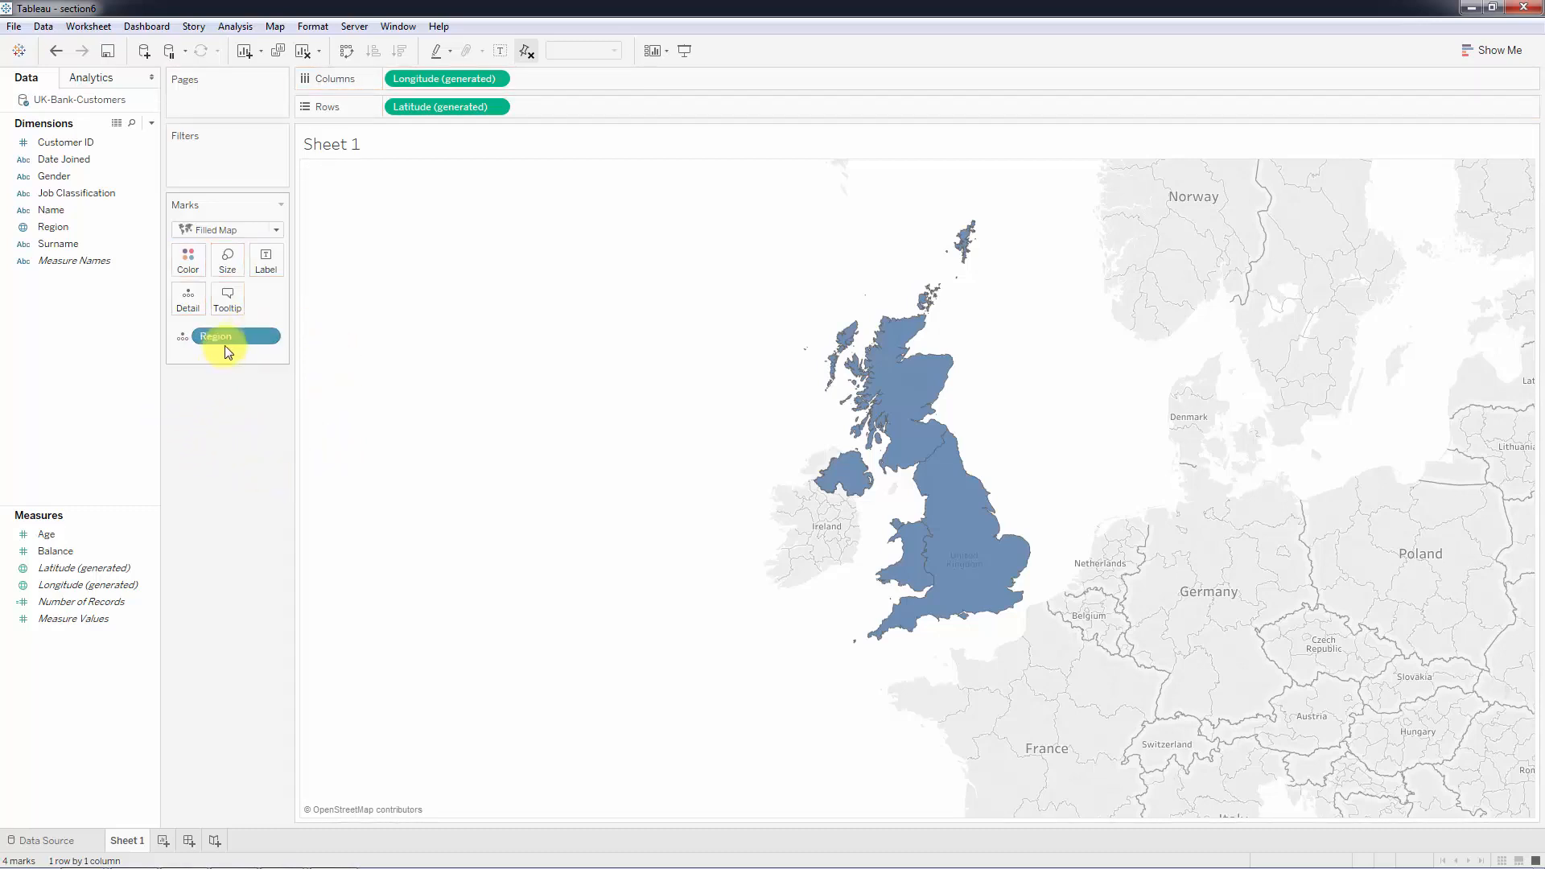
{"action": "left_click_drag", "start_coordinate": [238, 336], "coordinate": [190, 259]}
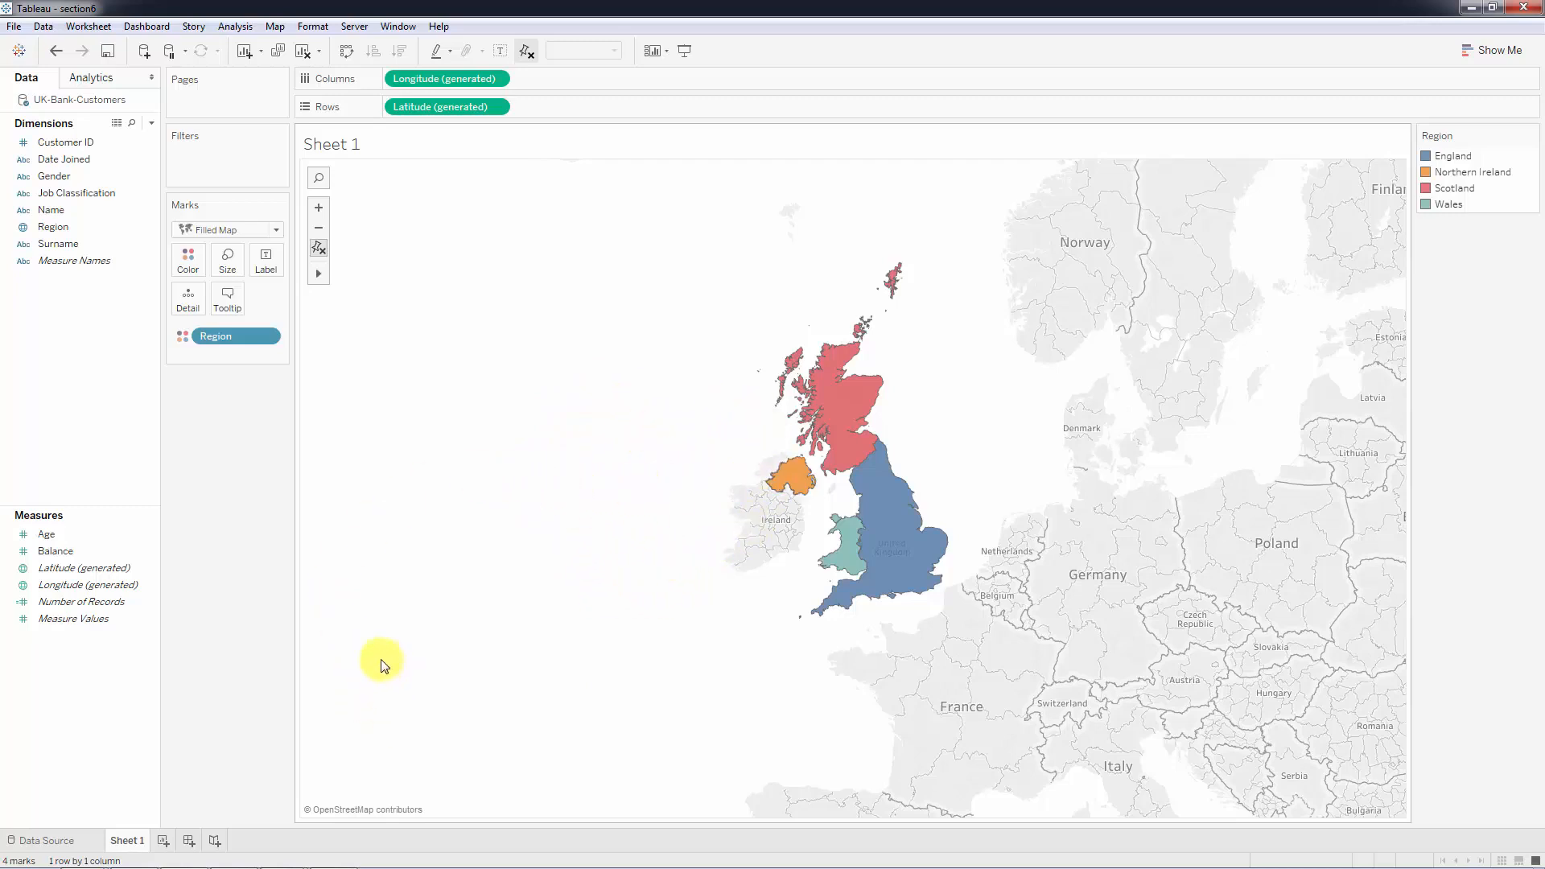
- Move the Region color legend beneath the Marks card and label the map regions with Number of Records
{"action": "scroll", "coordinate": [1283, 403], "scroll_direction": "down", "scroll_amount": 2}
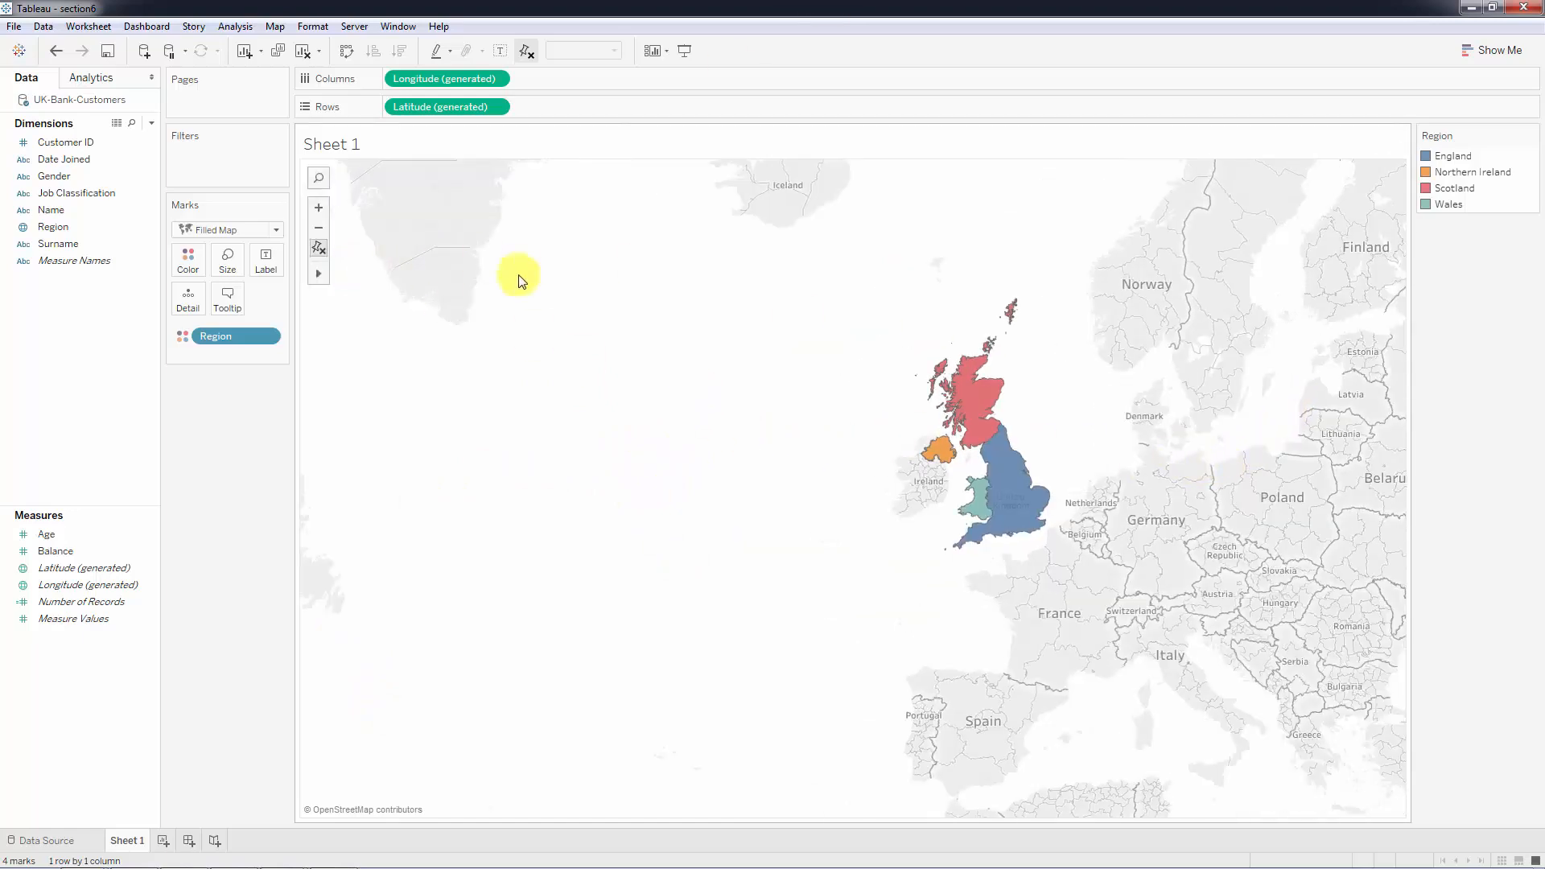
{"action": "left_click", "coordinate": [318, 209]}
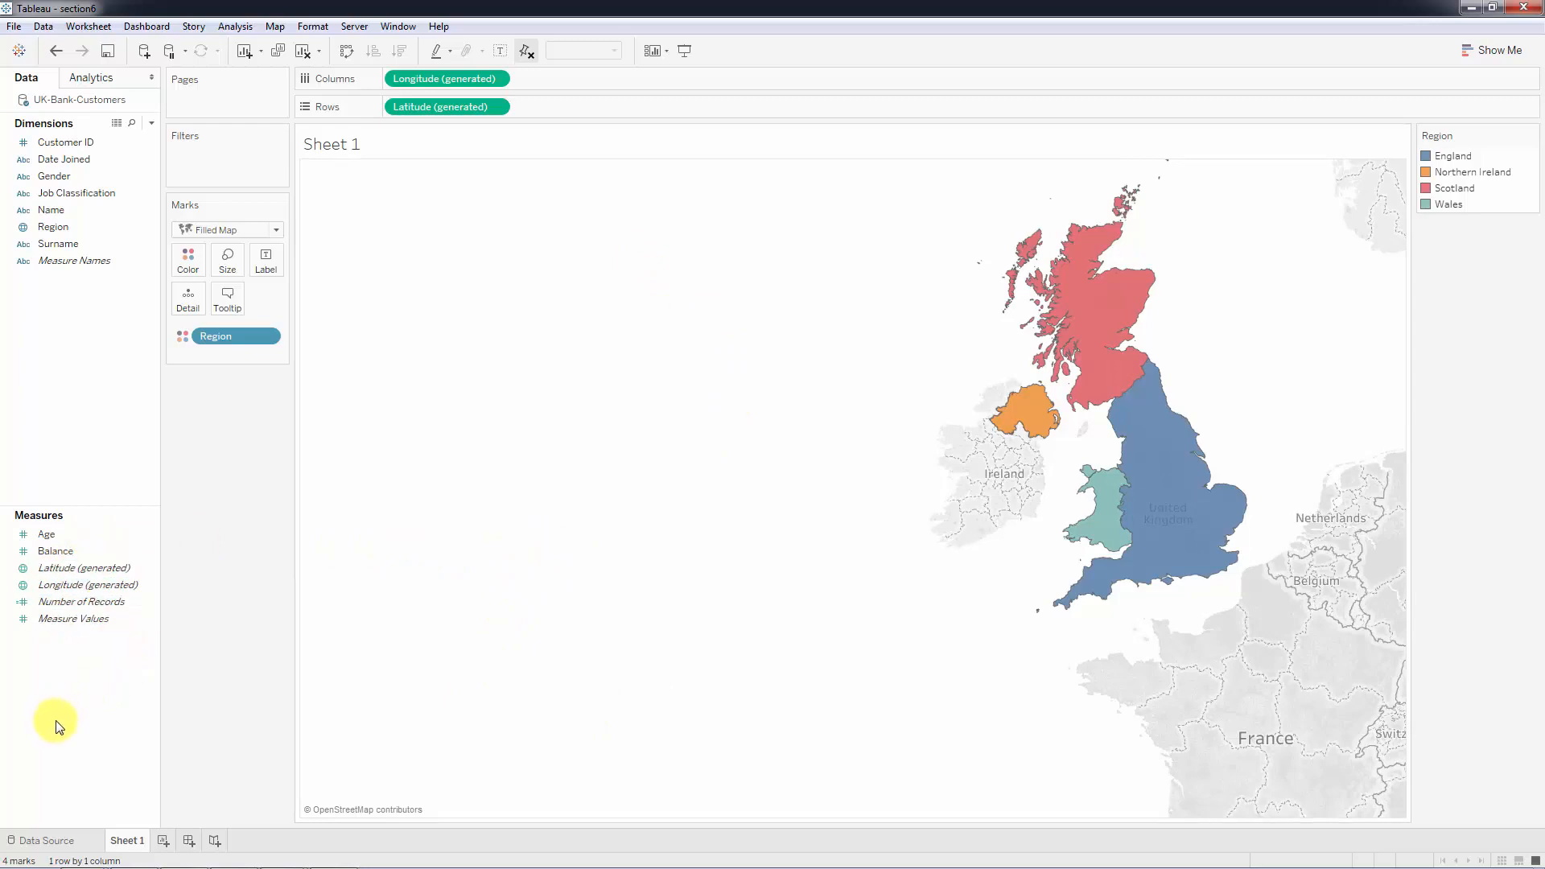
{"action": "left_click_drag", "start_coordinate": [1512, 132], "coordinate": [233, 425]}
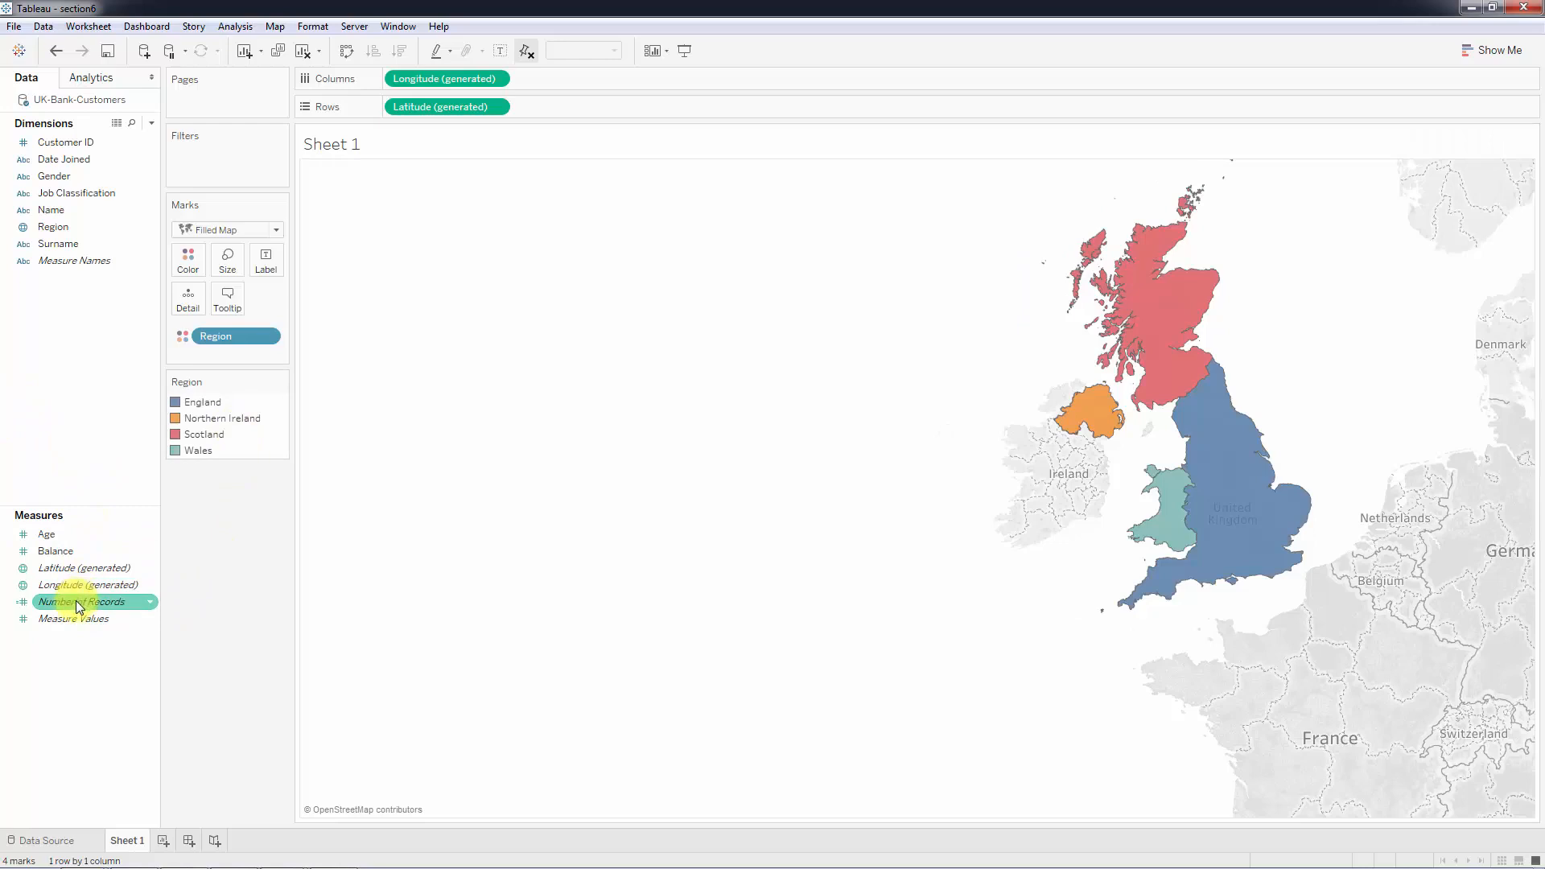
{"action": "left_click_drag", "start_coordinate": [82, 600], "coordinate": [264, 260]}
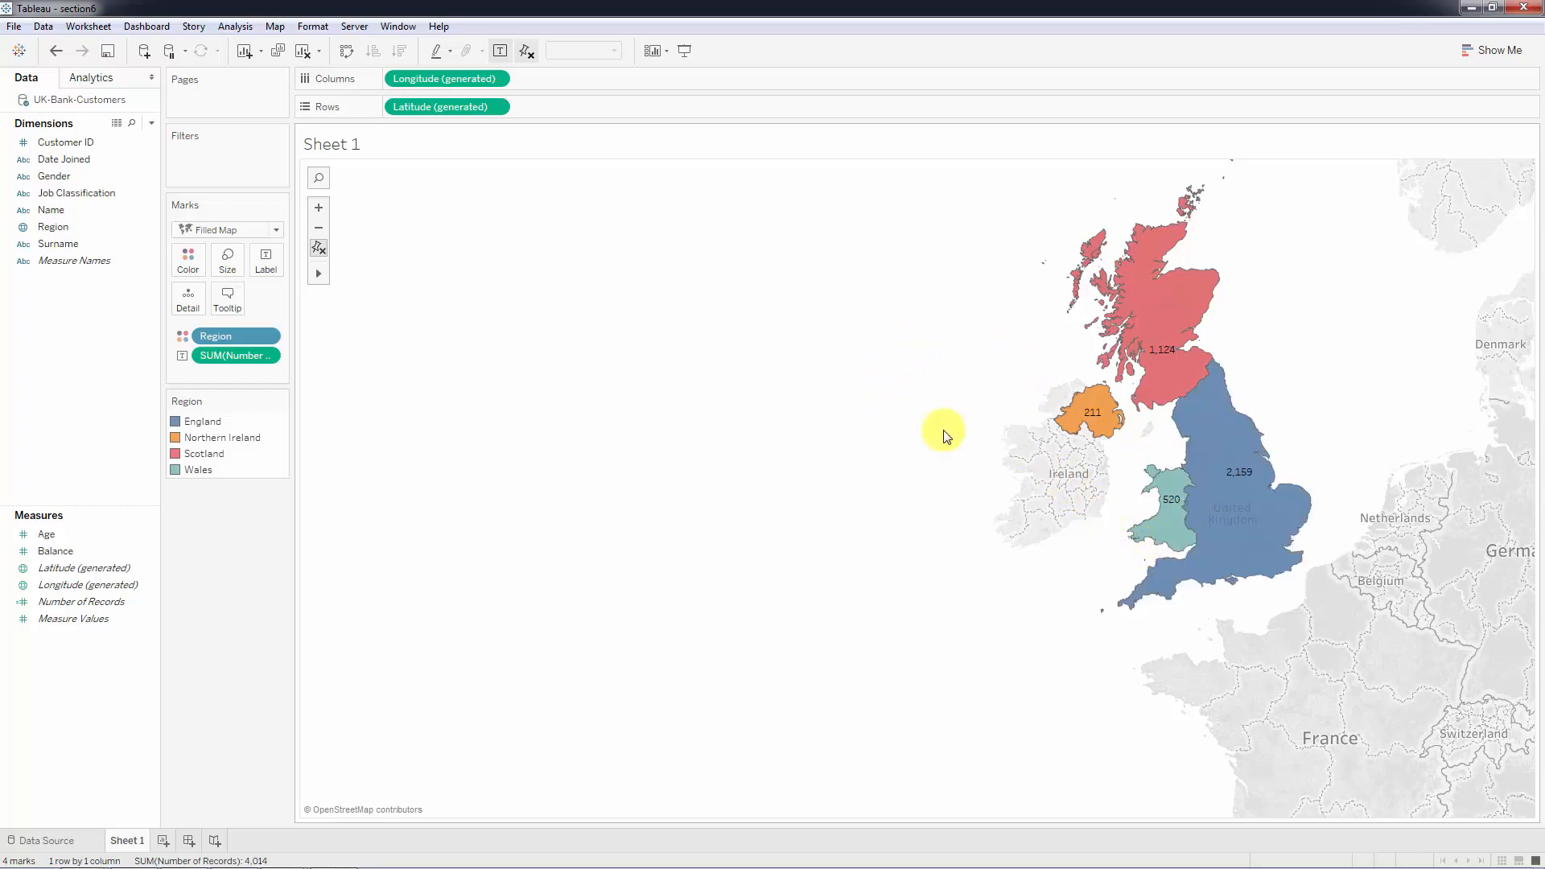
- Format the Number of Records labels on the map with a bold 12-point default pane font
{"action": "right_click", "coordinate": [228, 357]}
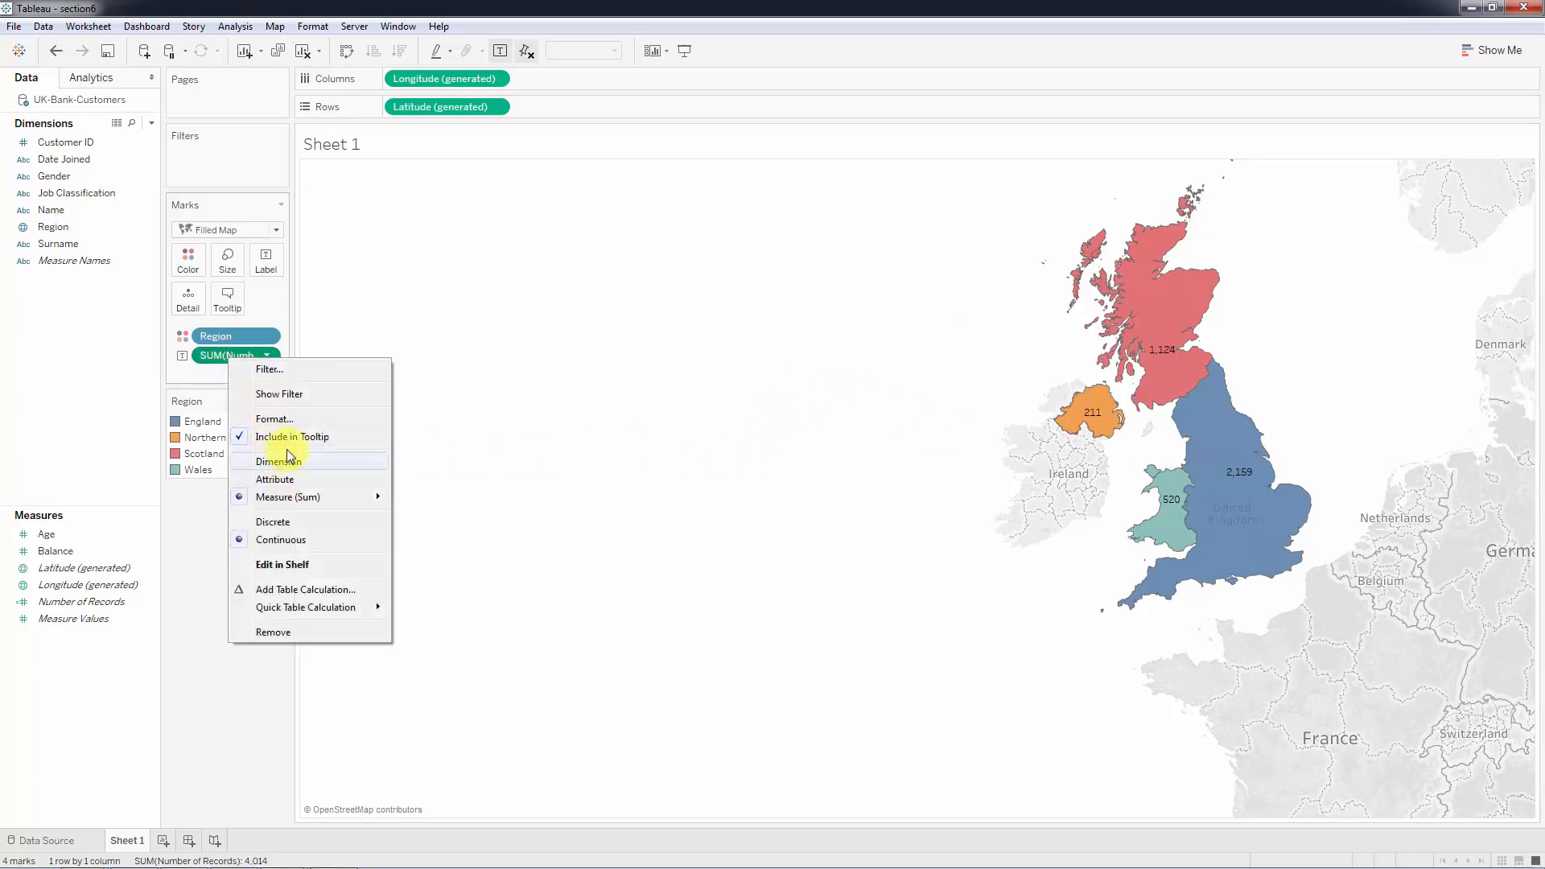
{"action": "left_click", "coordinate": [283, 419]}
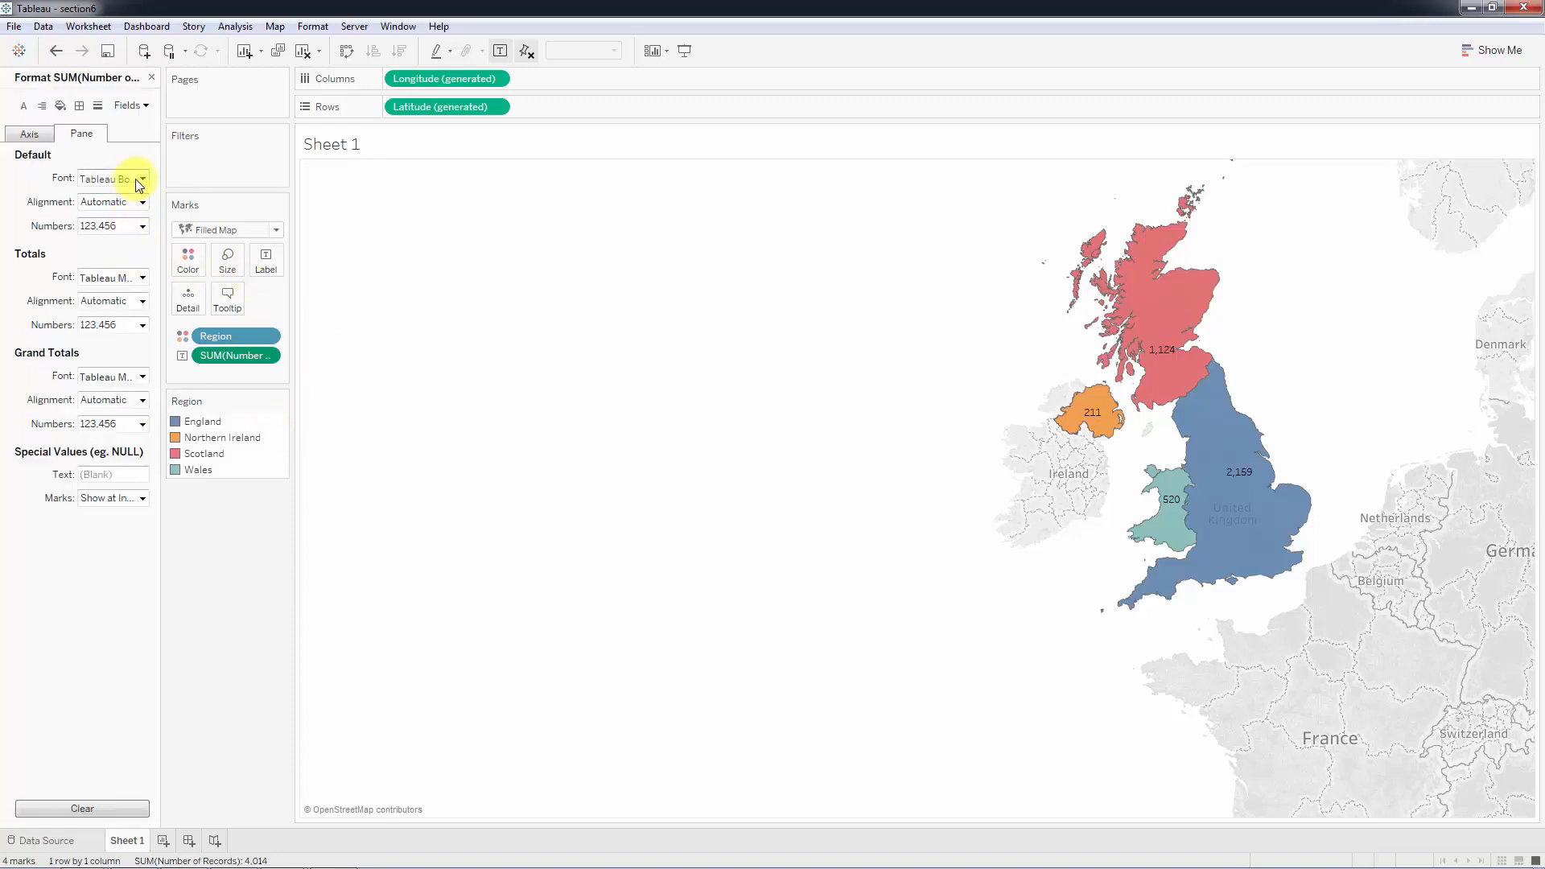
{"action": "left_click", "coordinate": [139, 182]}
{"action": "left_click", "coordinate": [118, 223]}
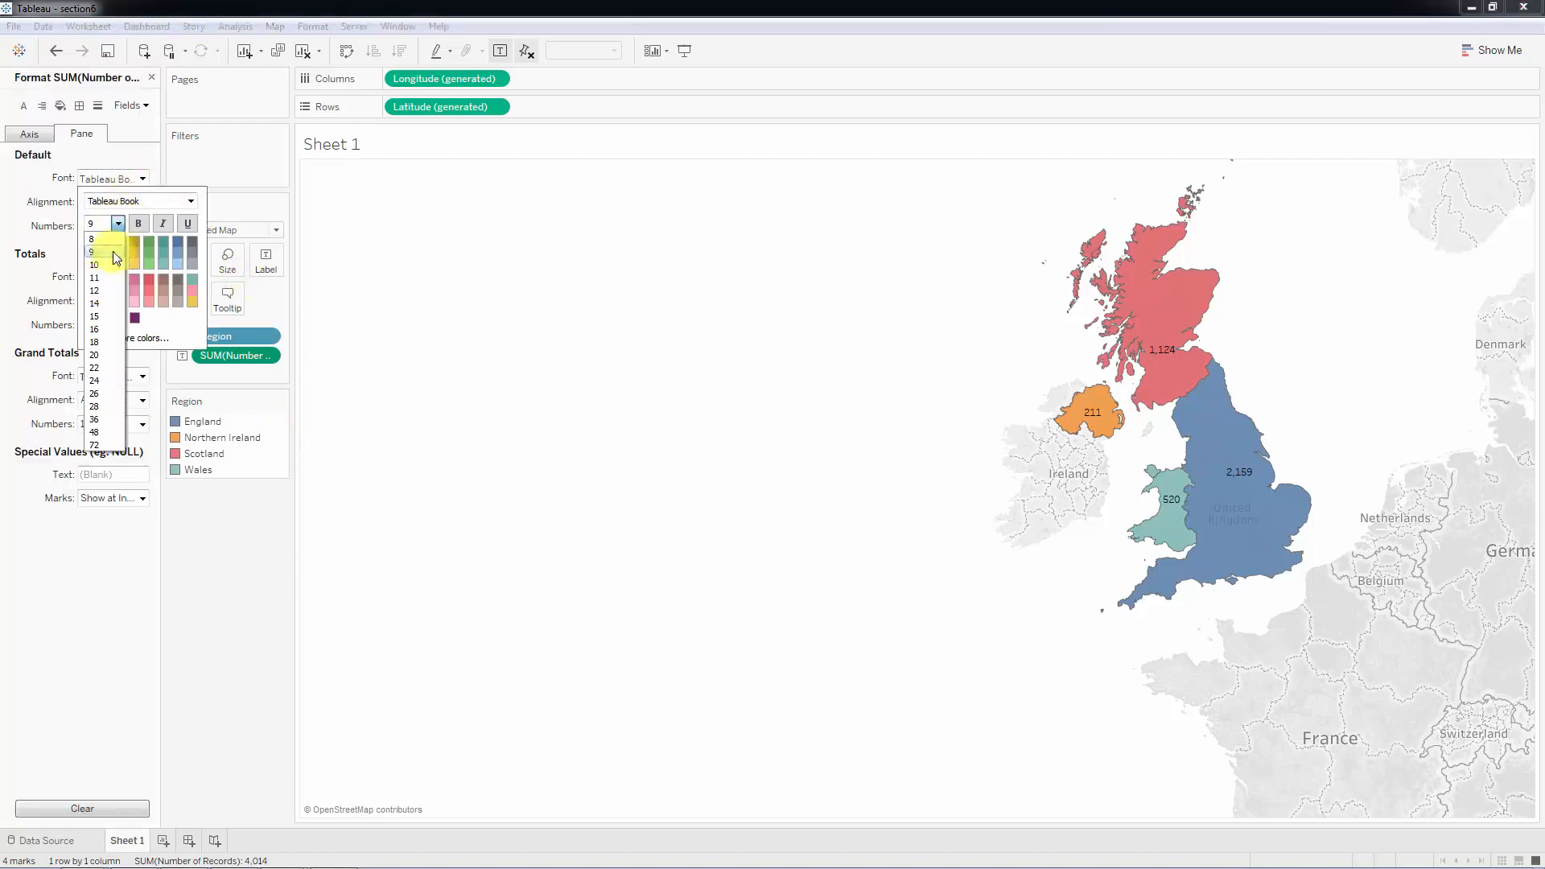
{"action": "left_click", "coordinate": [98, 290]}
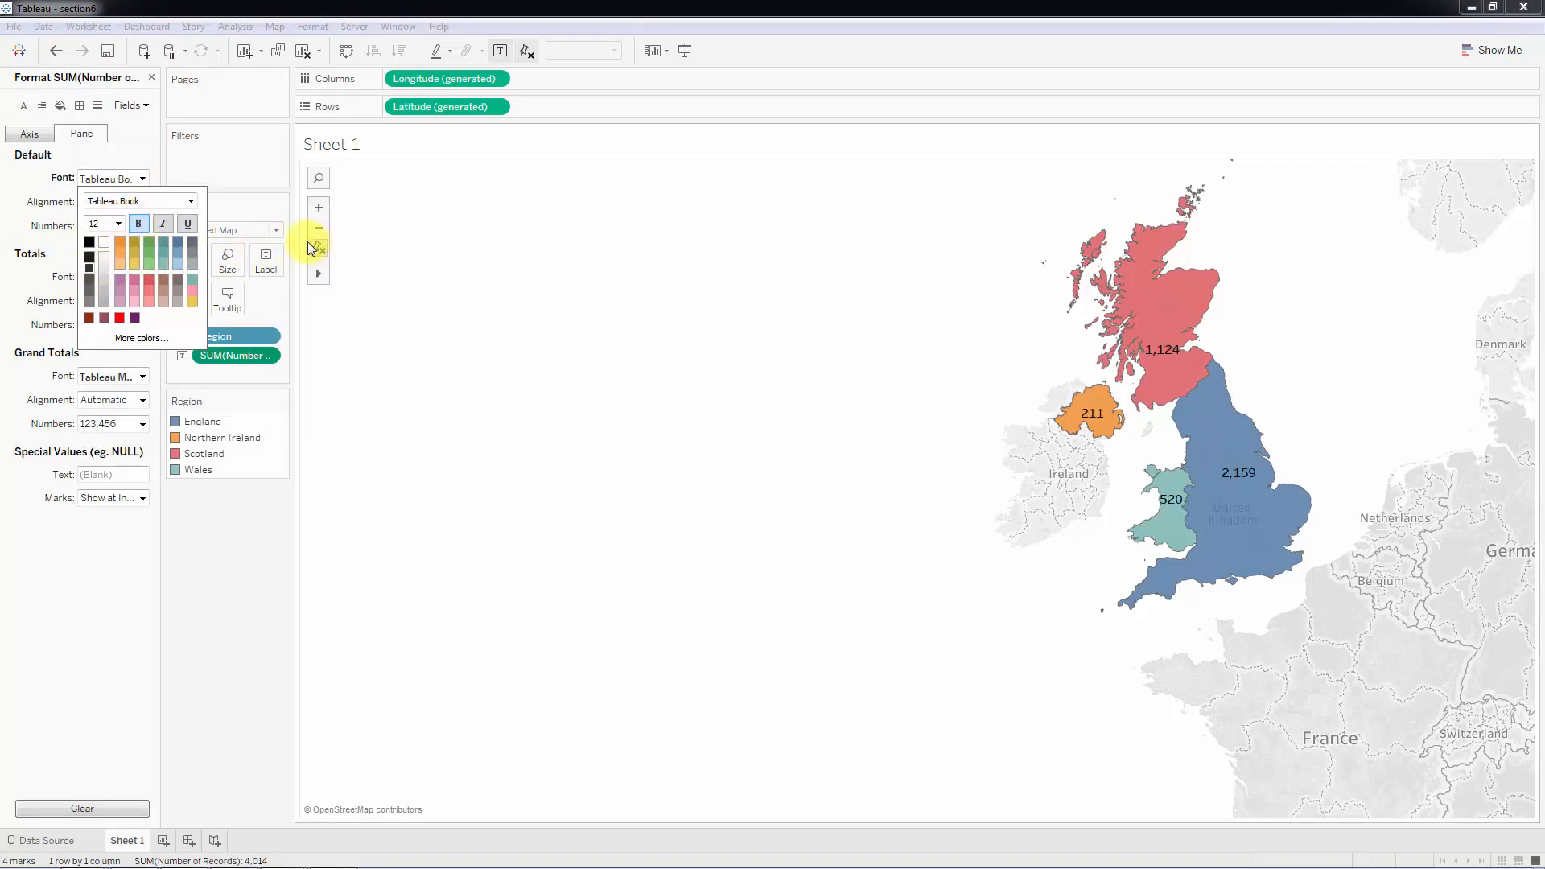
{"action": "left_click", "coordinate": [429, 328]}
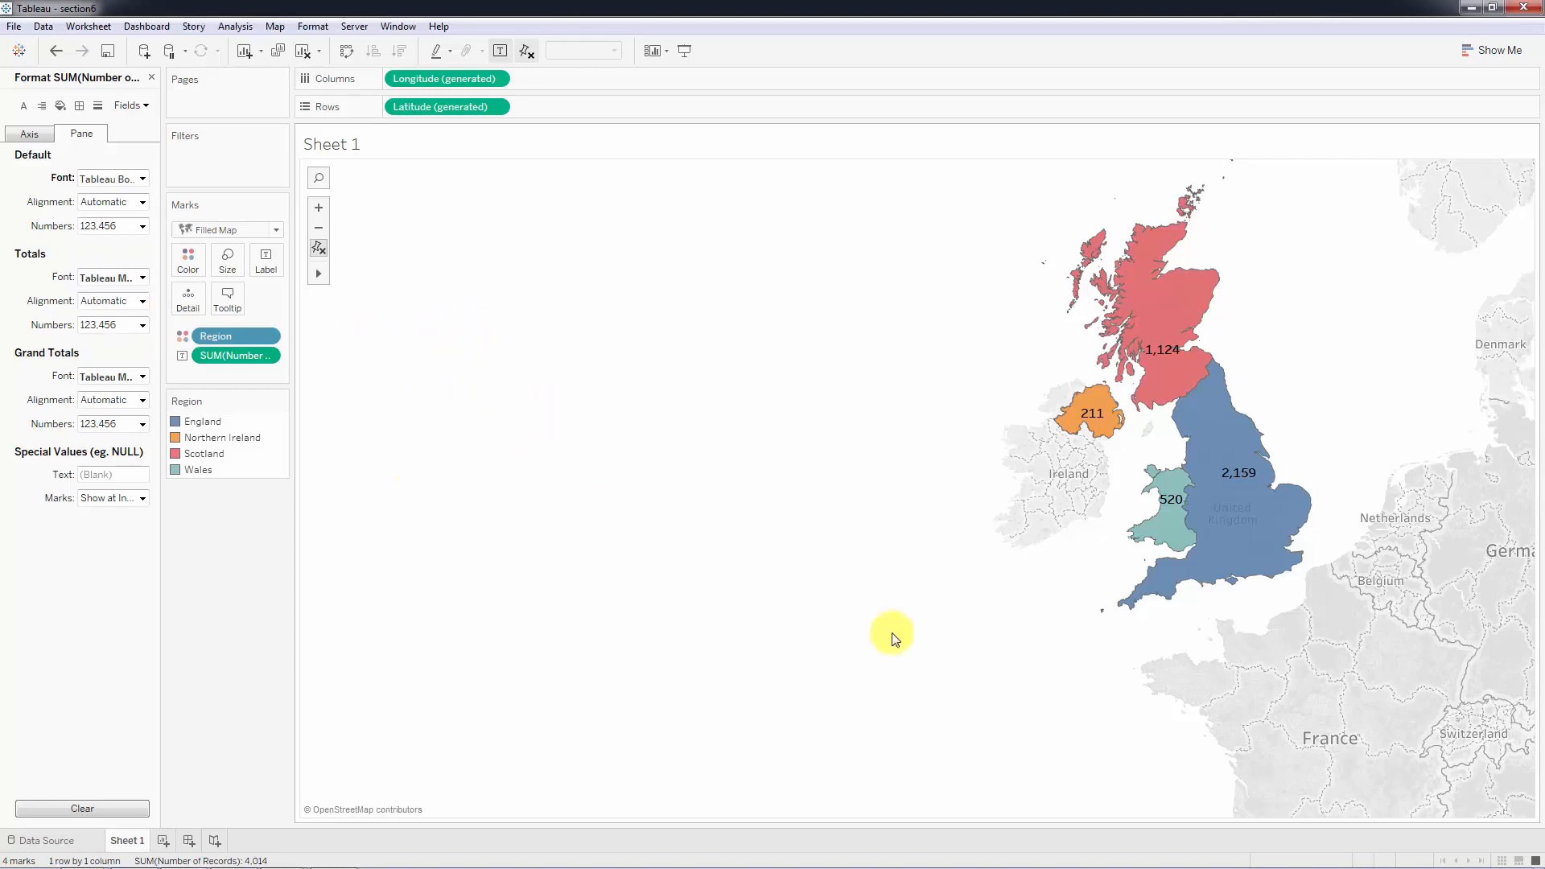
- Shrink the map on Sheet 1 to about 60% of its width and half its height, with the UK zoomed out
{"action": "scroll", "coordinate": [1118, 541], "scroll_direction": "down", "scroll_amount": 1}
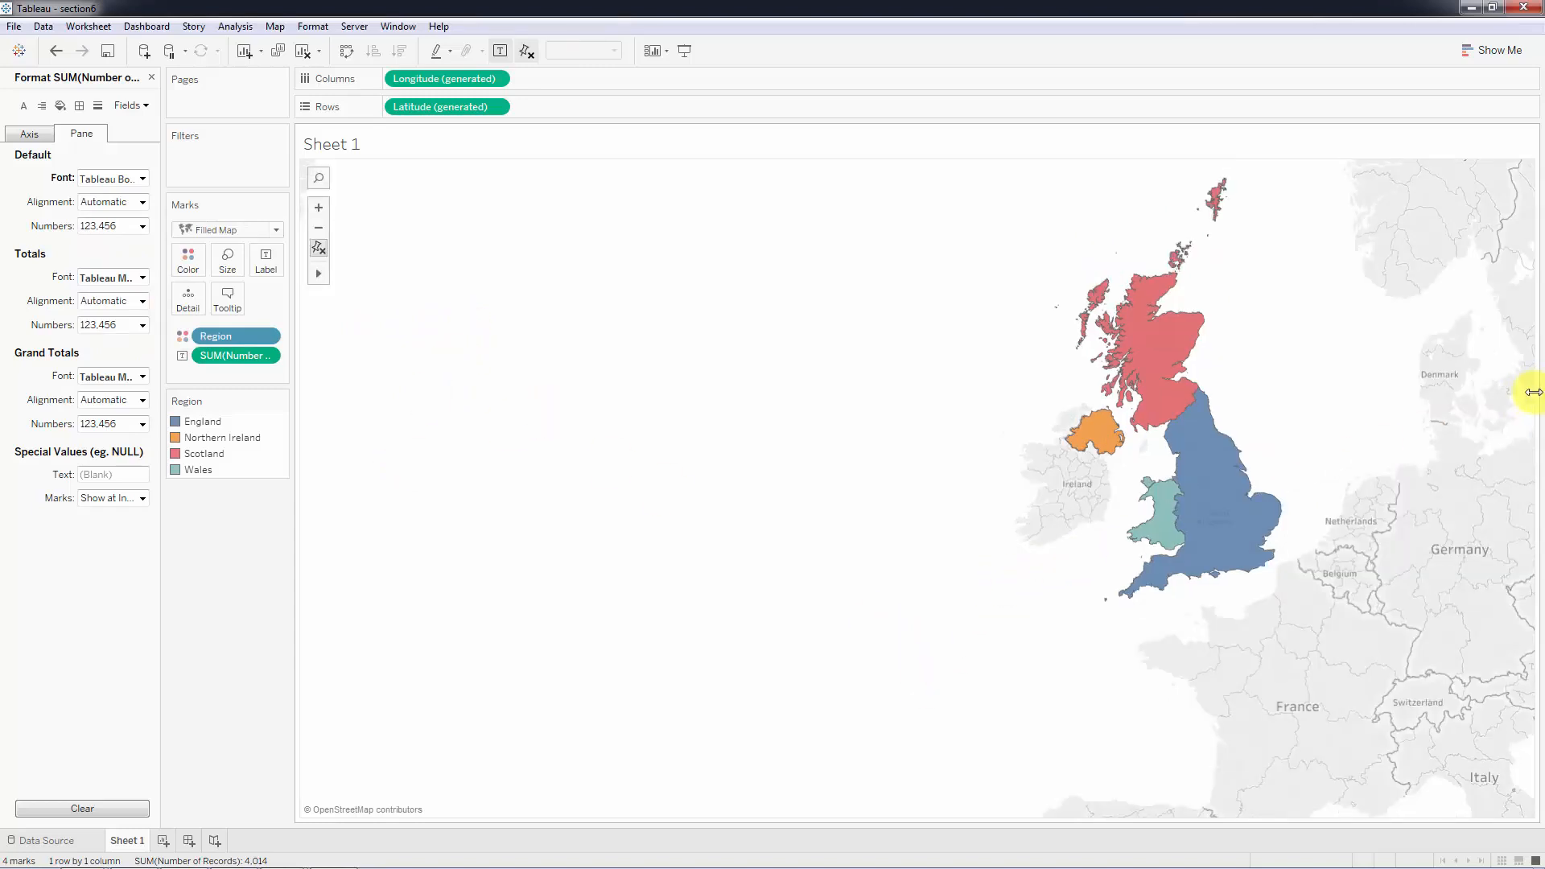
{"action": "left_click_drag", "start_coordinate": [1532, 392], "coordinate": [1214, 390]}
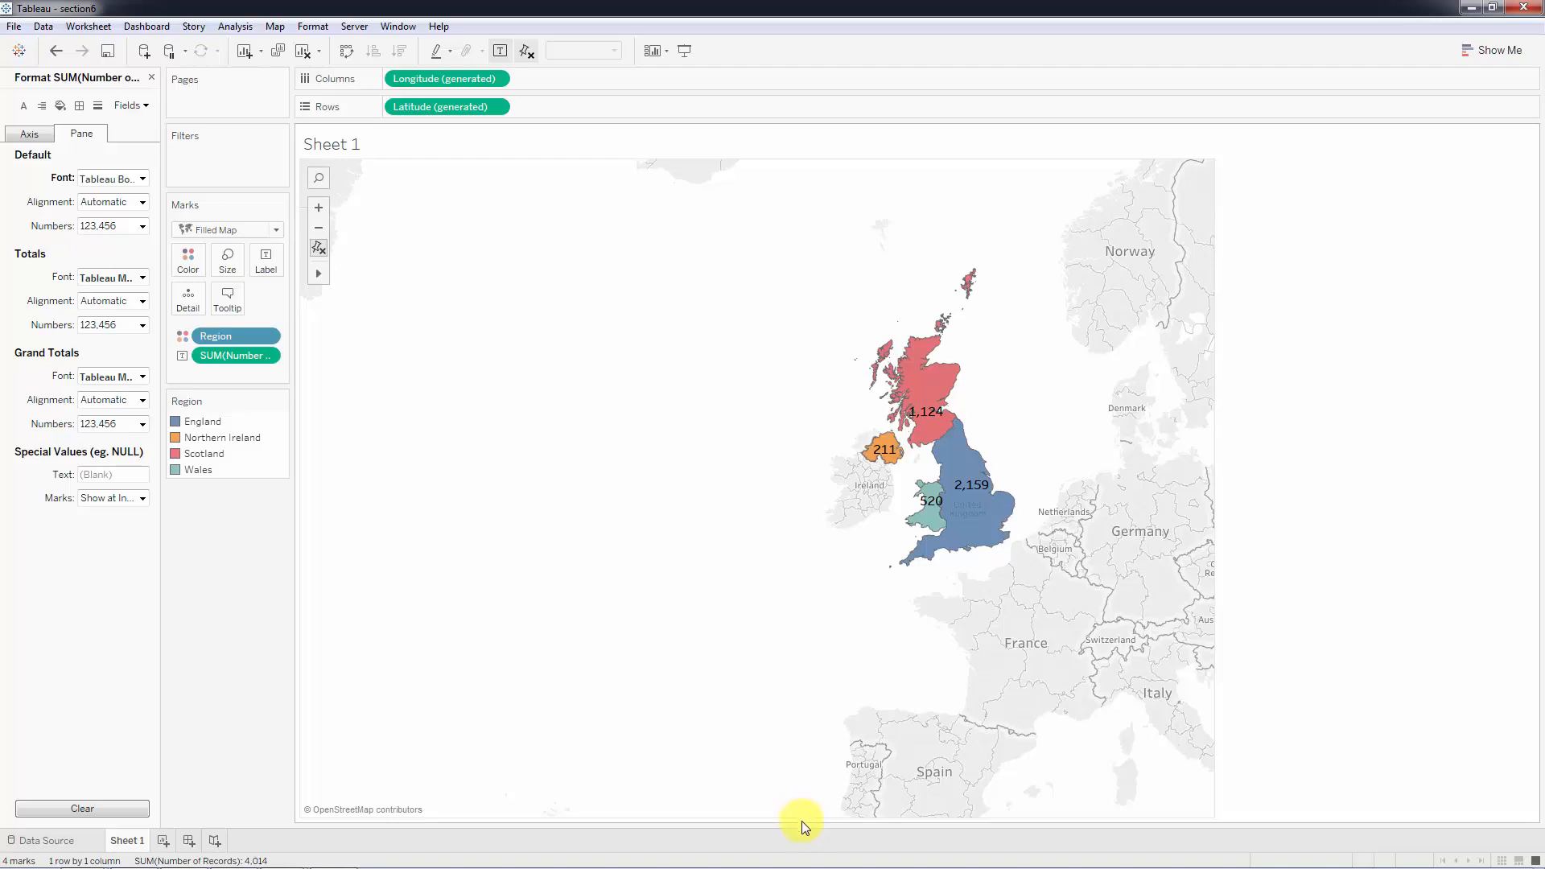
{"action": "left_click_drag", "start_coordinate": [801, 820], "coordinate": [789, 498]}
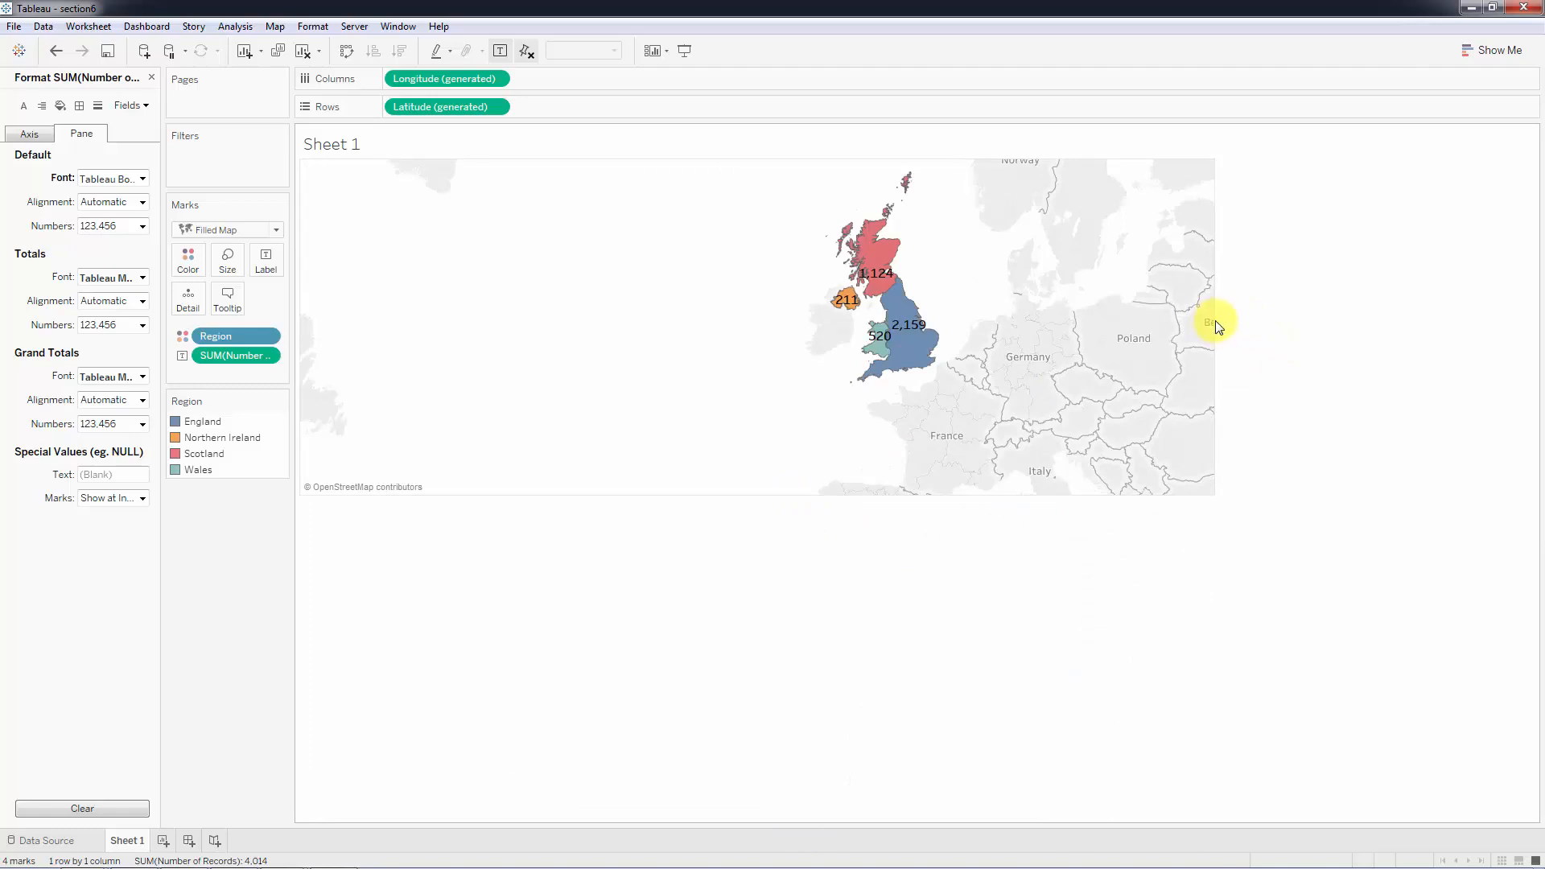
{"action": "left_click_drag", "start_coordinate": [1207, 320], "coordinate": [1071, 325]}
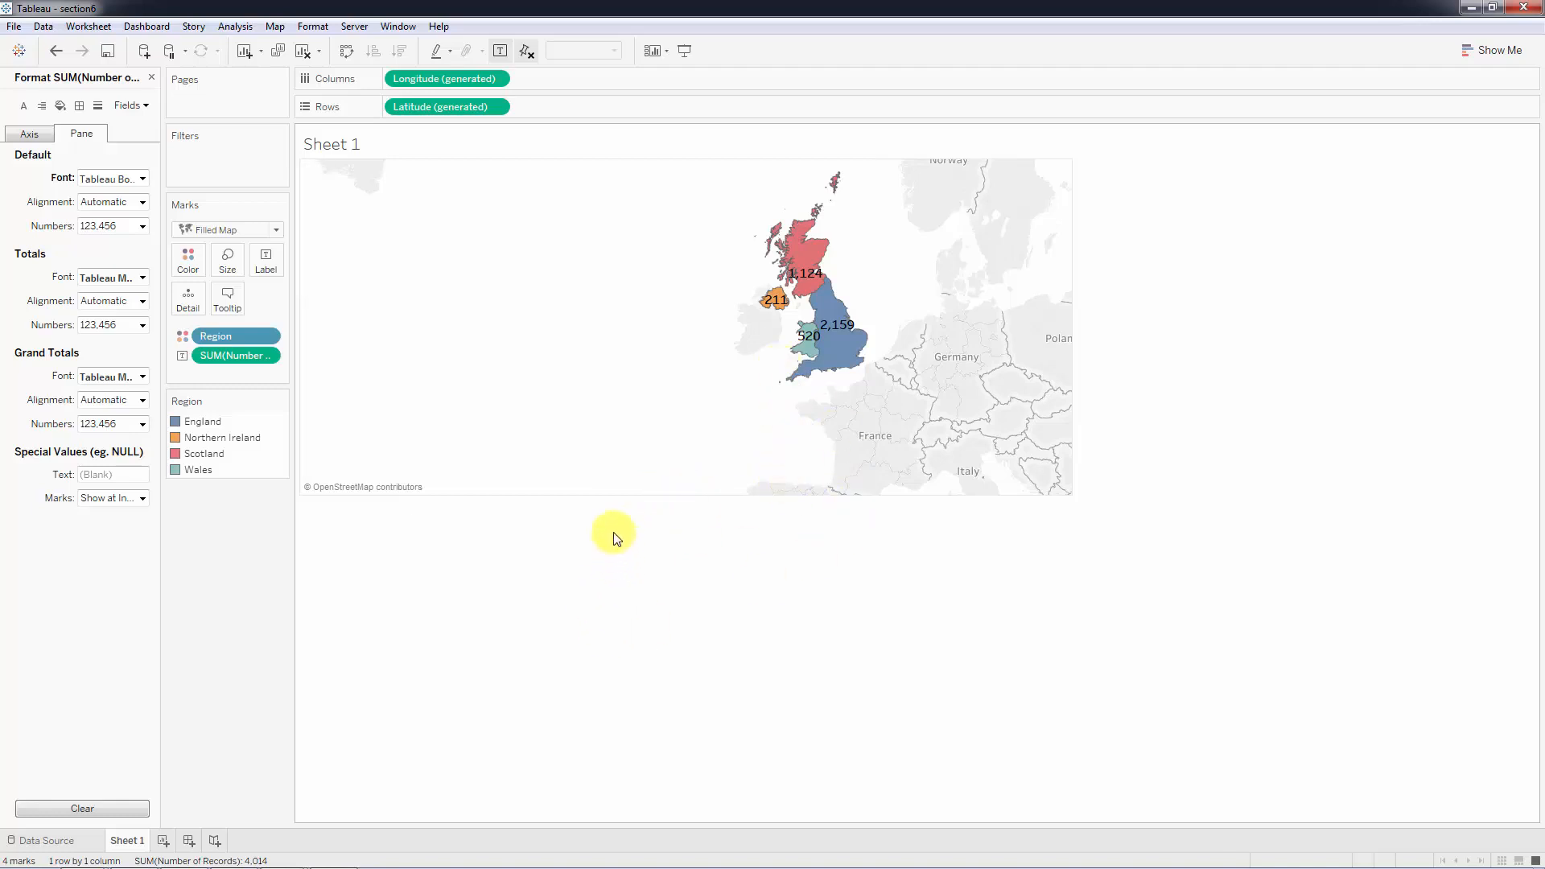
{"action": "scroll", "coordinate": [686, 480], "scroll_direction": "down", "scroll_amount": 1}
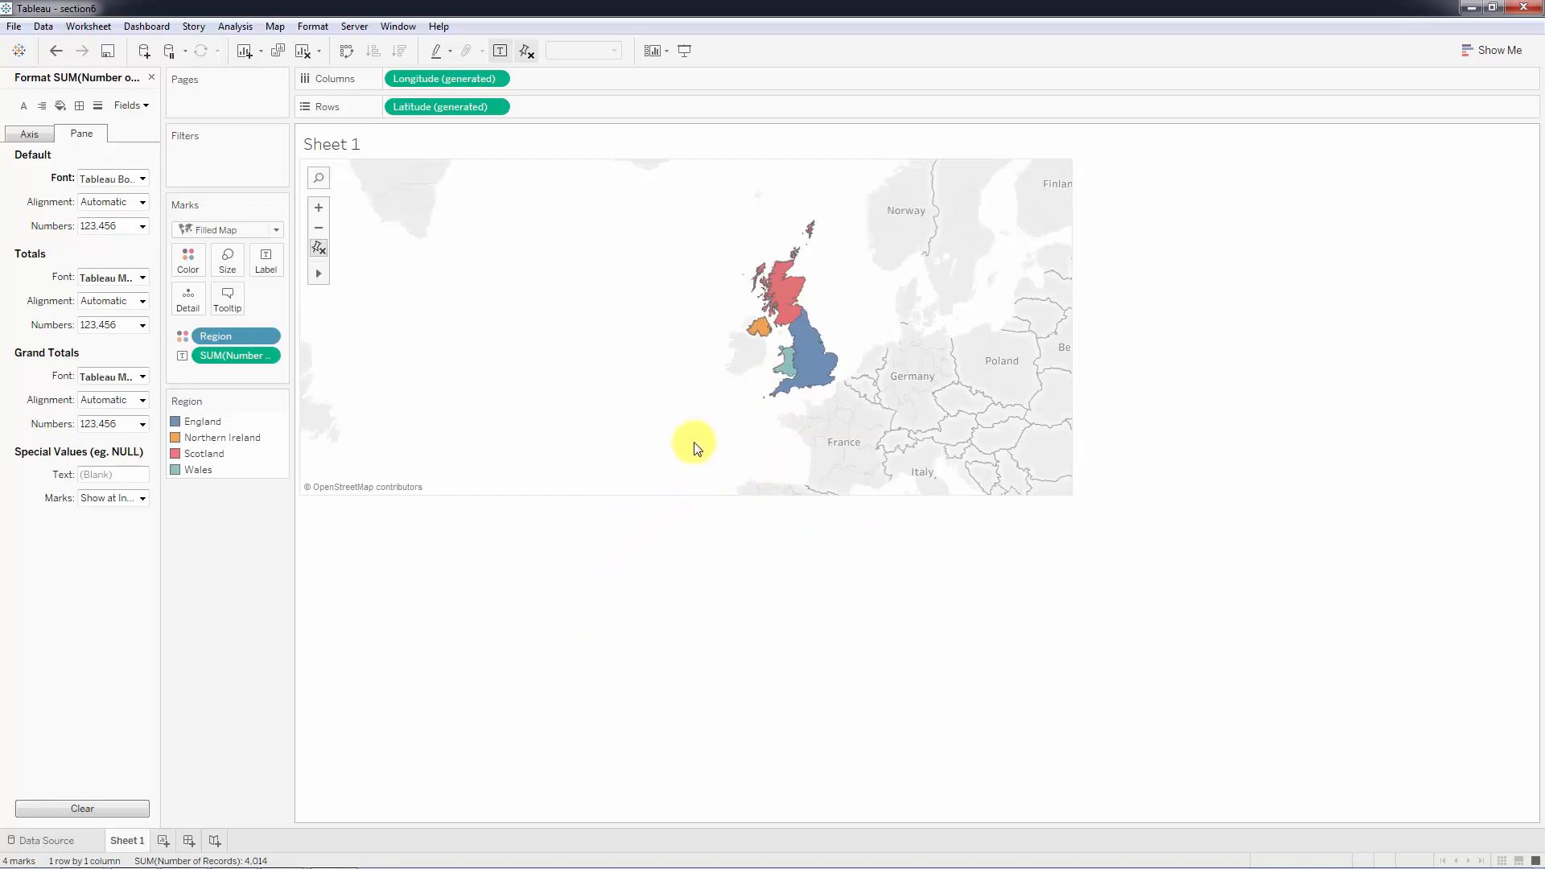